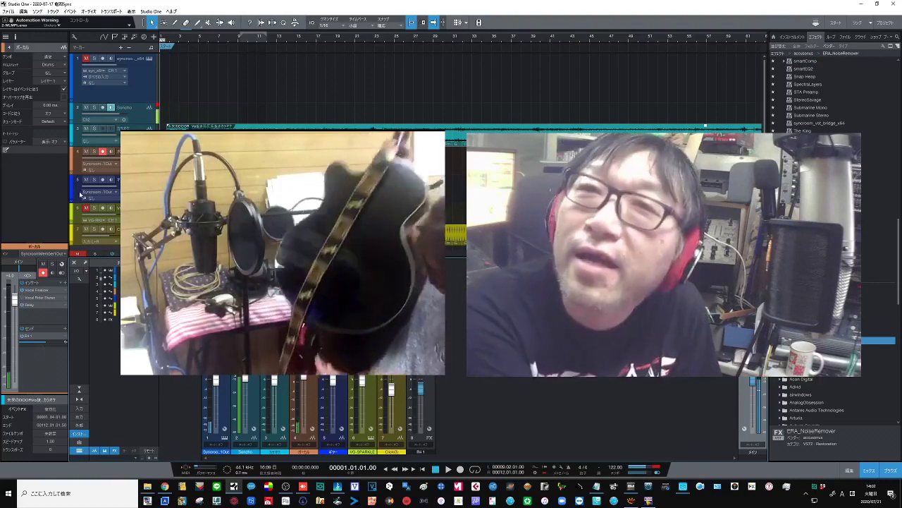
Arm the ギター track for recording and disarm the ボーカル track
{"action": "left_click", "coordinate": [103, 179]}
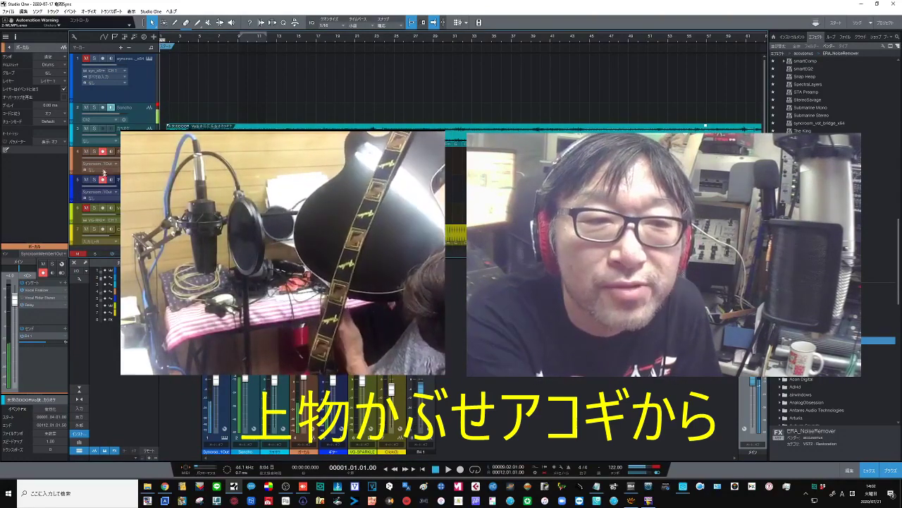
{"action": "left_click", "coordinate": [103, 153]}
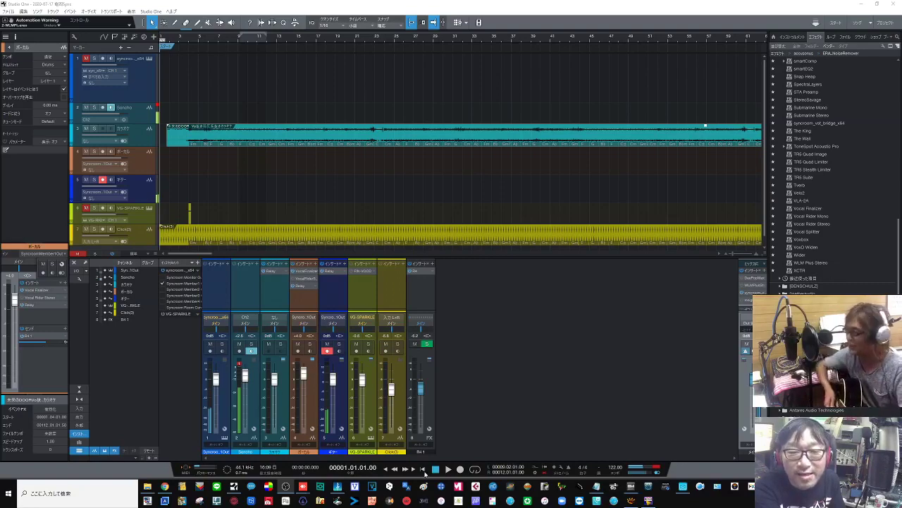
Play the song from its start and punch in recording on the ギター track, capturing the guitar from about bar 21 to bar 111
{"action": "left_click", "coordinate": [447, 469]}
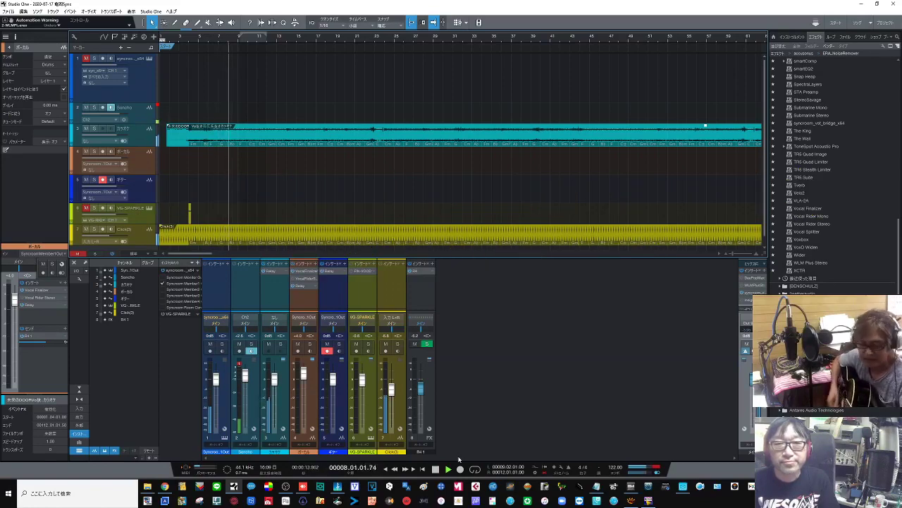
{"action": "left_click", "coordinate": [458, 460]}
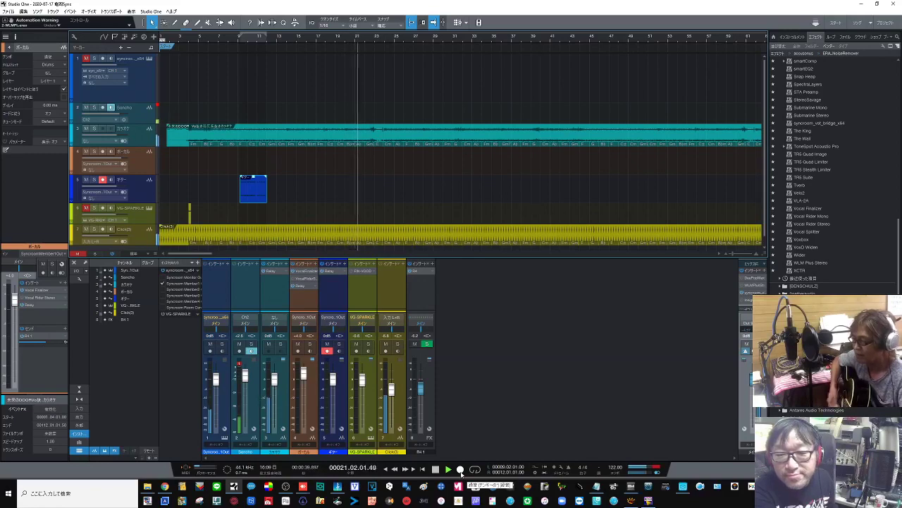
{"action": "left_click", "coordinate": [460, 470]}
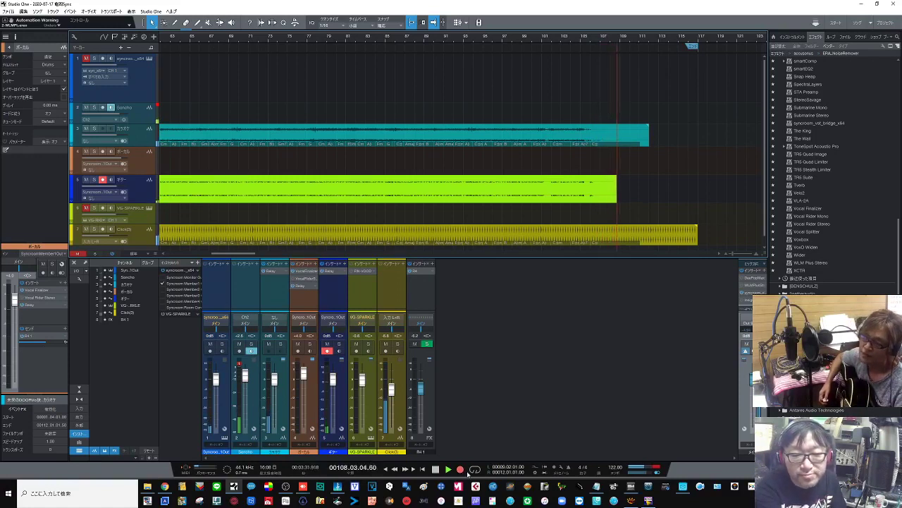
{"action": "left_click", "coordinate": [435, 470]}
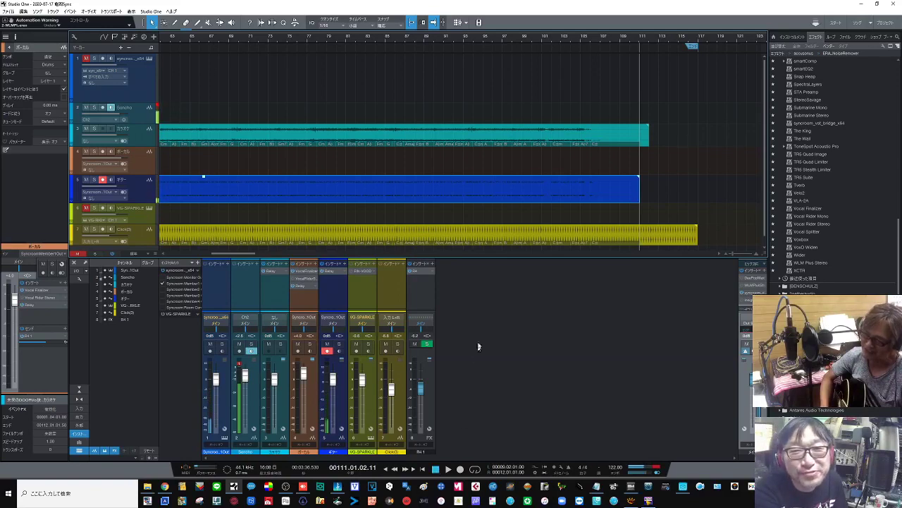
Extend the loop range on the timeline so it runs from bar 1 to bar 23
{"action": "left_click_drag", "start_coordinate": [291, 41], "coordinate": [466, 30]}
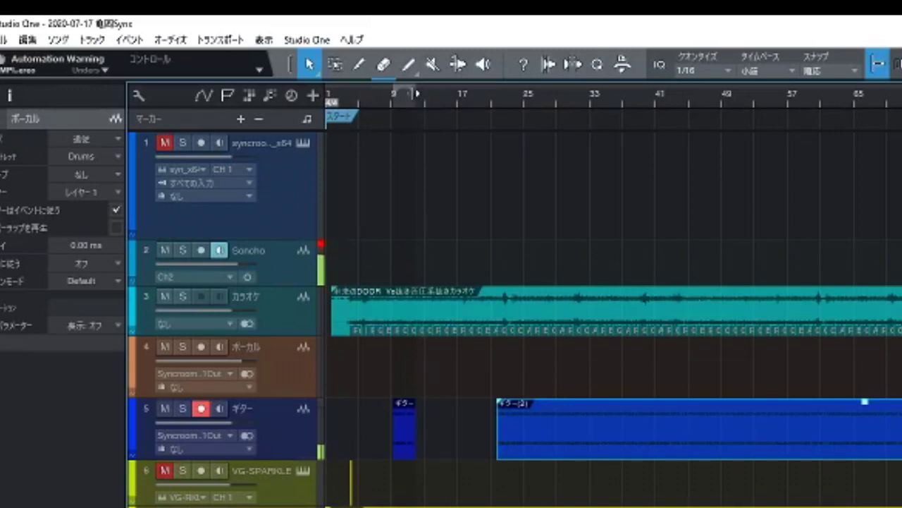
{"action": "left_click_drag", "start_coordinate": [415, 93], "coordinate": [505, 99]}
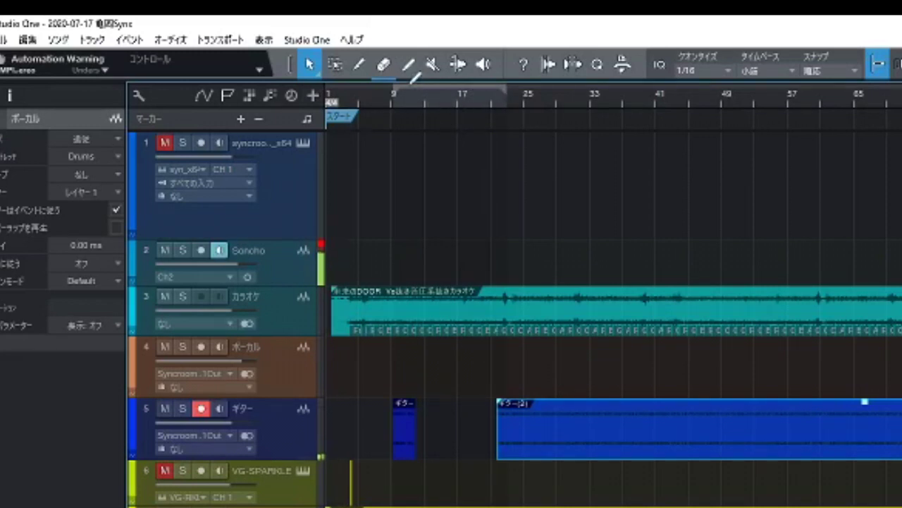
{"action": "left_click_drag", "start_coordinate": [395, 86], "coordinate": [310, 92]}
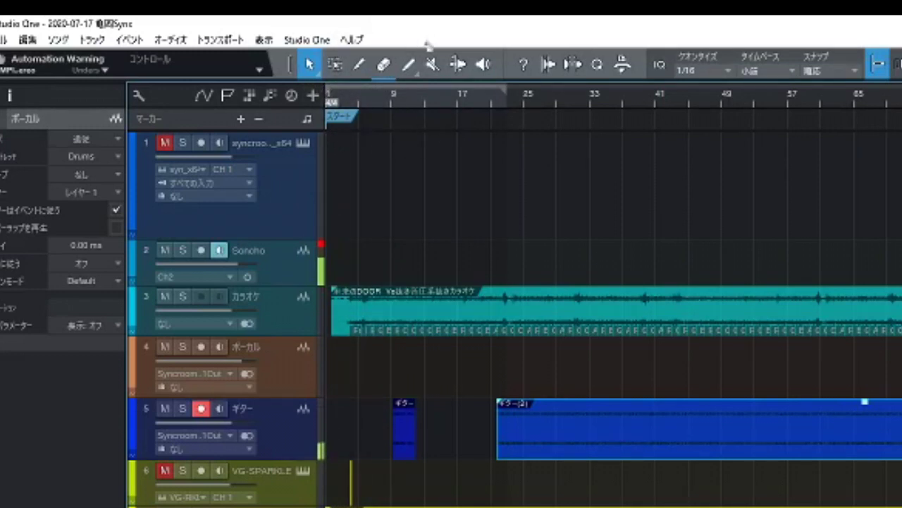
Delete the short guitar clip at bar 9 and record the missing guitar opening from bar 1 to bar 23
{"action": "left_click", "coordinate": [403, 427]}
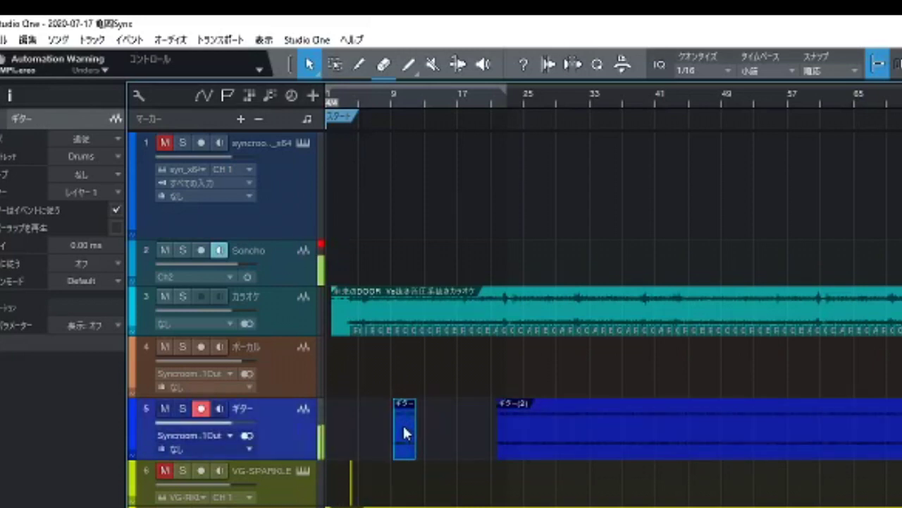
{"action": "key", "text": "Delete"}
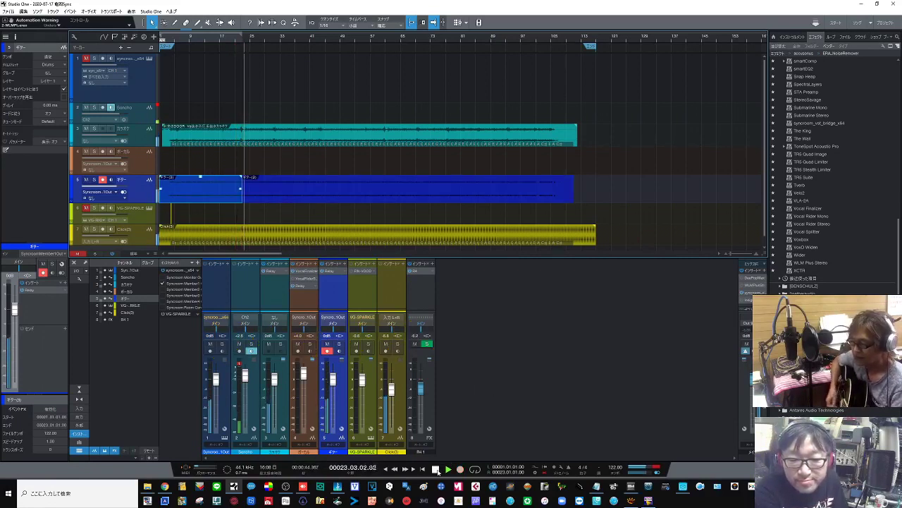
{"action": "left_click", "coordinate": [436, 469]}
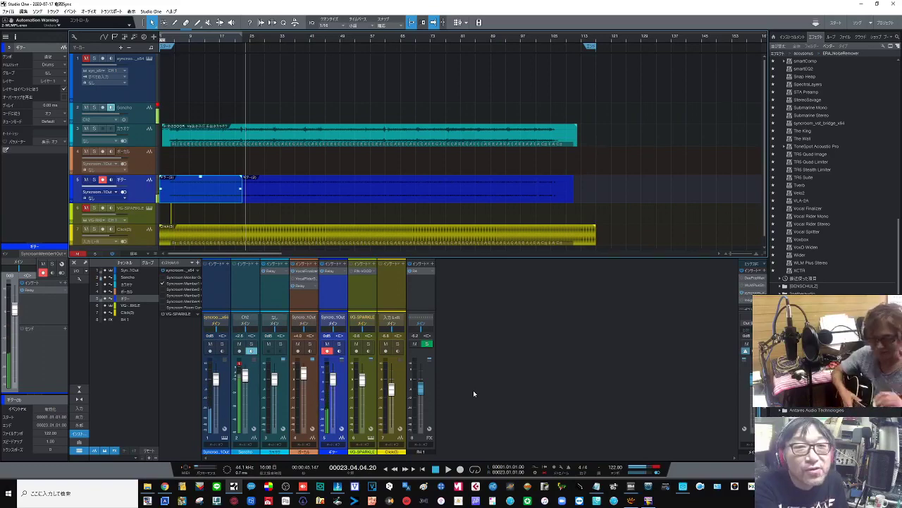
Solo the ギター track and listen from bar 21 across the join between its two clips
{"action": "left_click_drag", "start_coordinate": [239, 41], "coordinate": [248, 58]}
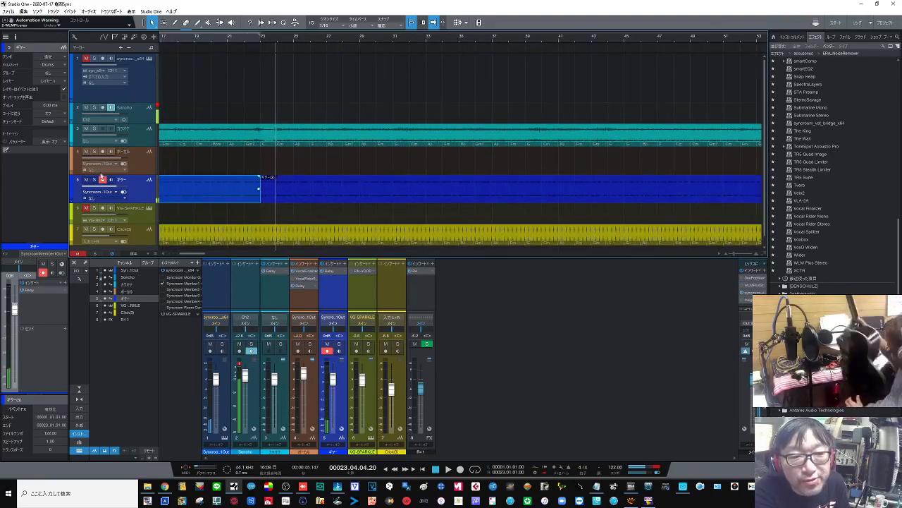
{"action": "left_click", "coordinate": [94, 179]}
{"action": "left_click", "coordinate": [233, 42]}
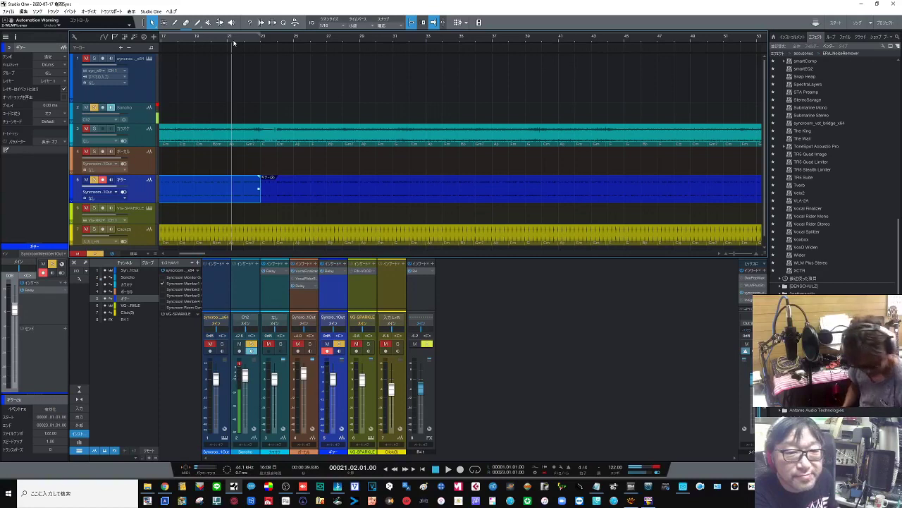
{"action": "key", "text": "space"}
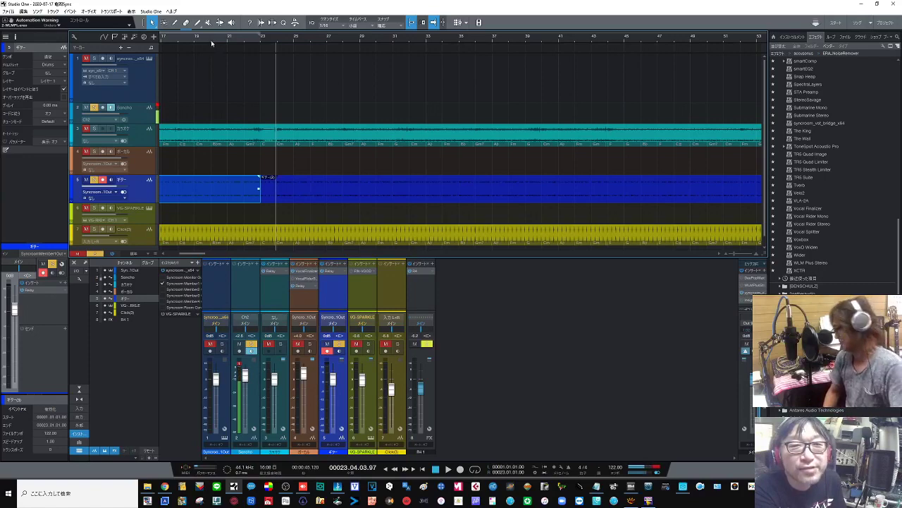
Clear the solo on the ギター track and the second track, and make the ボーカル track the one armed for recording
{"action": "left_click_drag", "start_coordinate": [217, 35], "coordinate": [220, 31]}
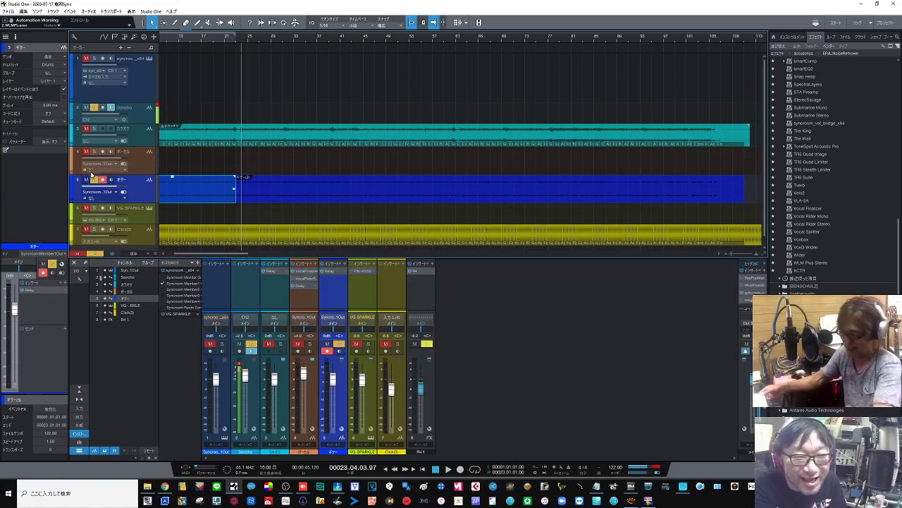
{"action": "left_click", "coordinate": [94, 179]}
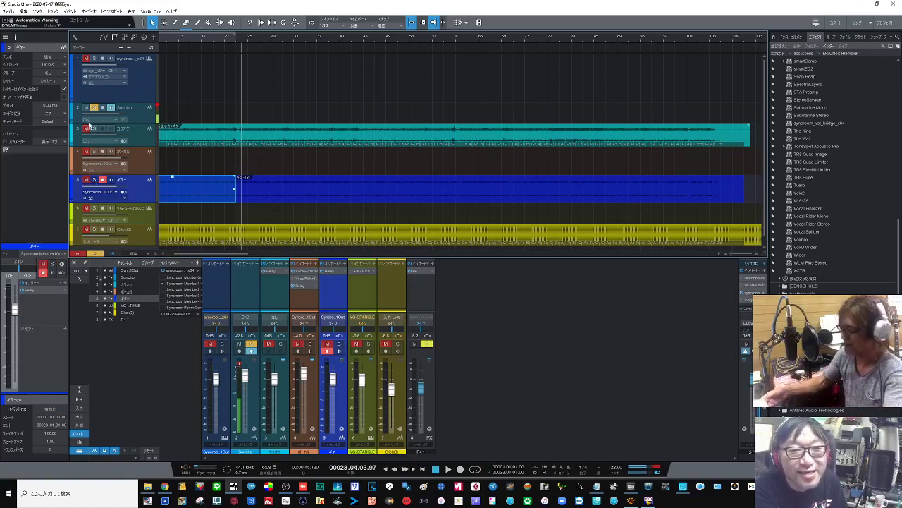
{"action": "left_click", "coordinate": [94, 108]}
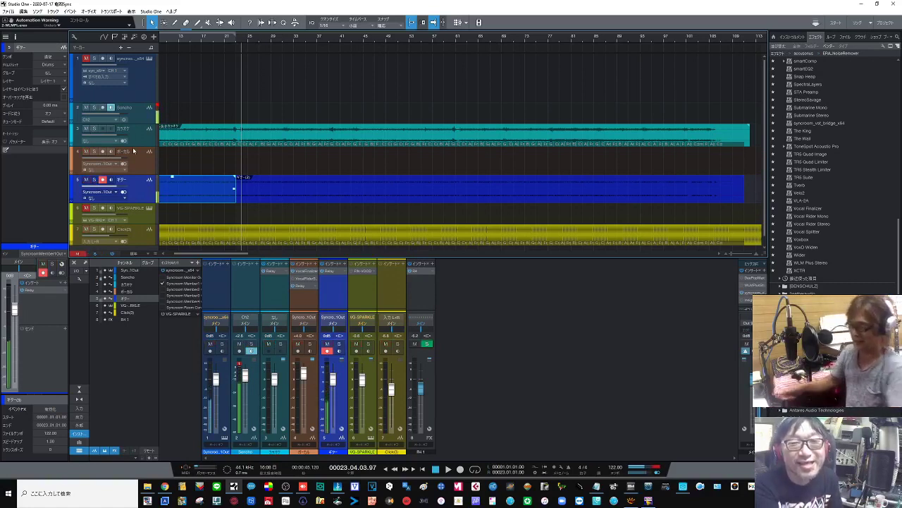
{"action": "left_click", "coordinate": [102, 150]}
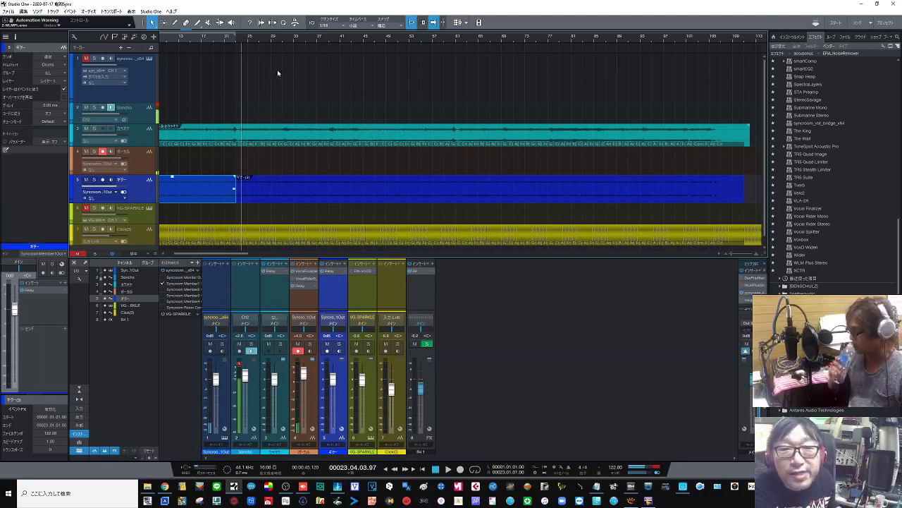
Play the song from bar 28 and set the ギター track's volume to +1.4 dB
{"action": "left_click", "coordinate": [265, 39]}
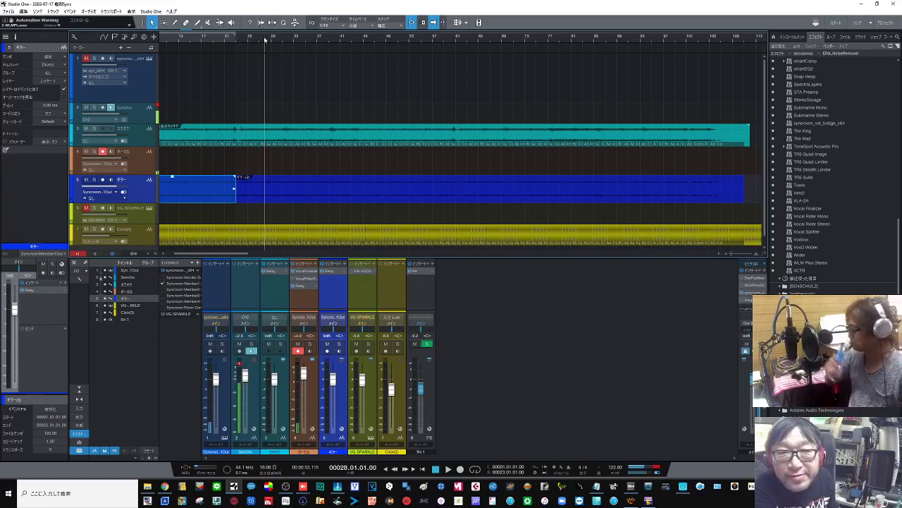
{"action": "key", "text": "space"}
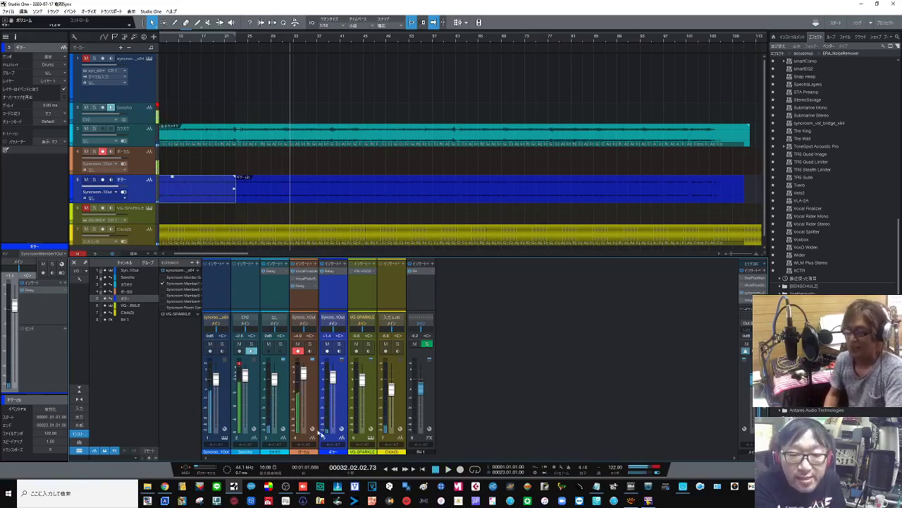
Record a vocal take on the ボーカル track from the start of the song to bar 110
{"action": "left_click", "coordinate": [424, 468]}
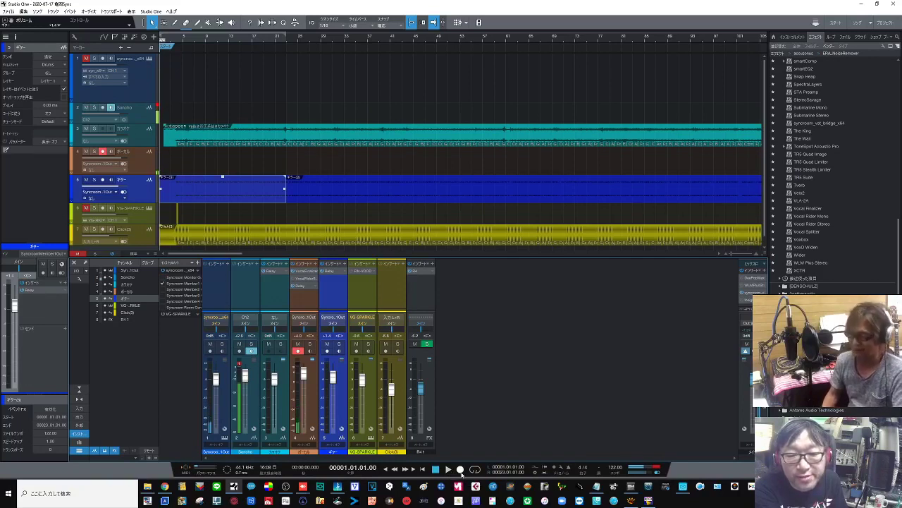
{"action": "left_click", "coordinate": [459, 470]}
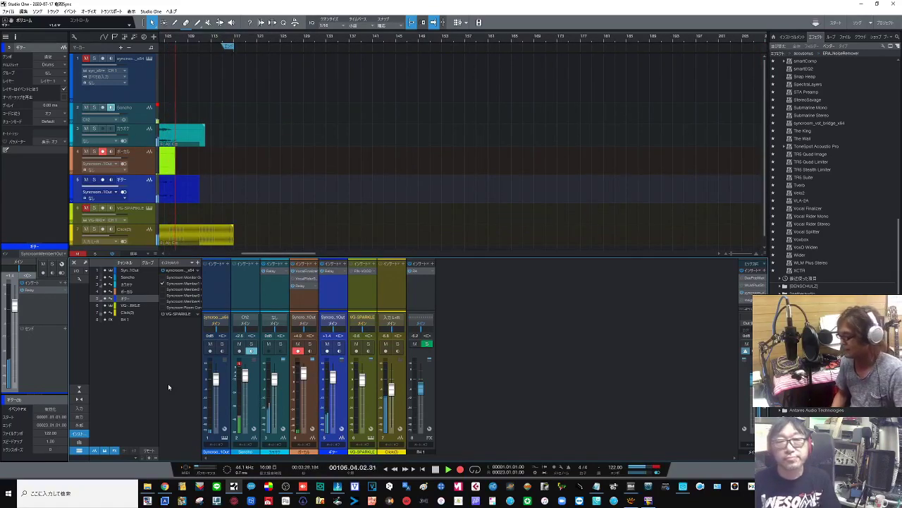
{"action": "left_click", "coordinate": [436, 469]}
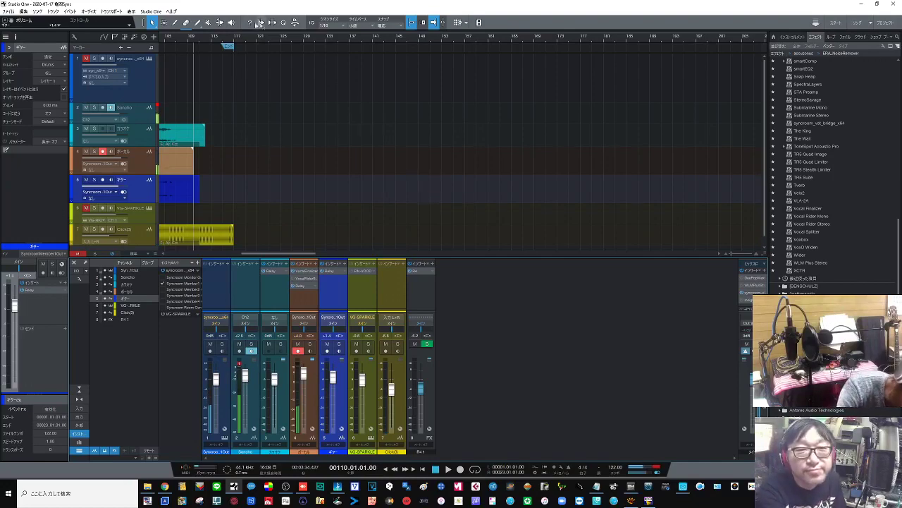
Increase the ギター track's height, then merge its two clips and bounce them into one continuous audio event
{"action": "left_click_drag", "start_coordinate": [223, 35], "coordinate": [507, 29]}
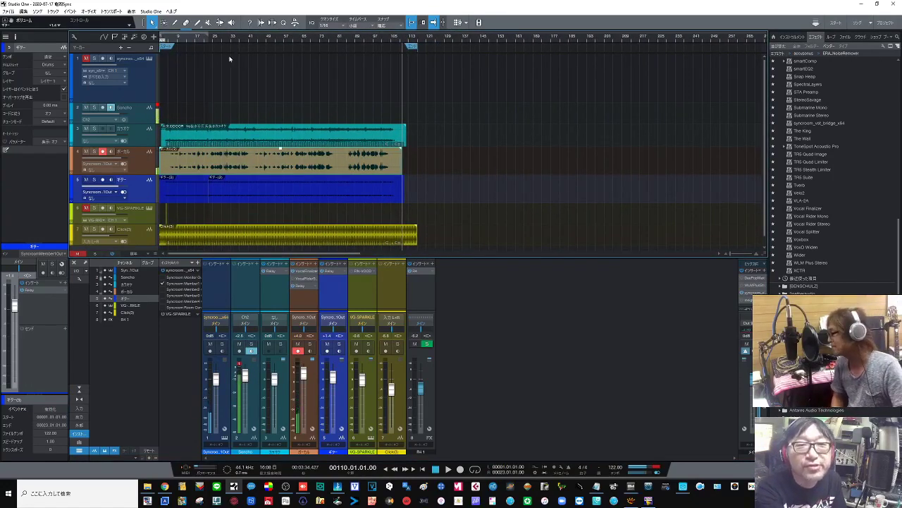
{"action": "left_click_drag", "start_coordinate": [182, 36], "coordinate": [217, 52]}
{"action": "left_click_drag", "start_coordinate": [149, 203], "coordinate": [150, 252]}
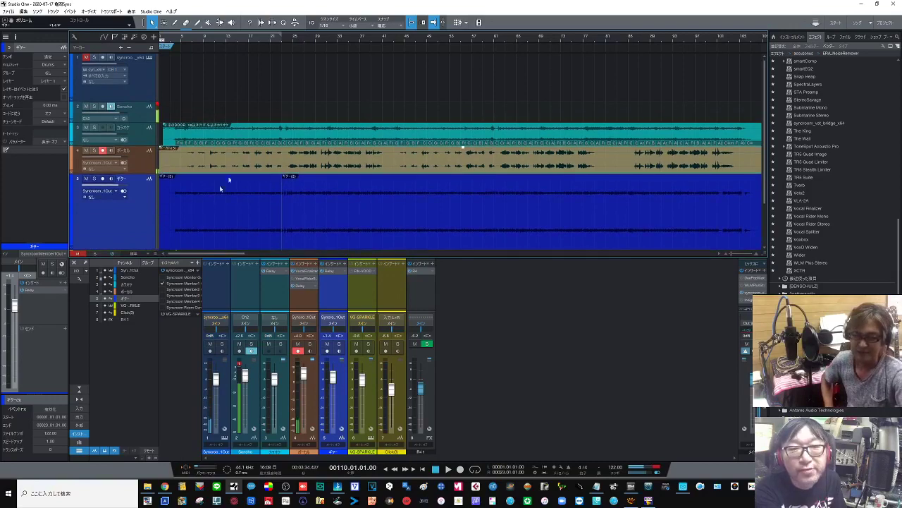
{"action": "left_click", "coordinate": [313, 208]}
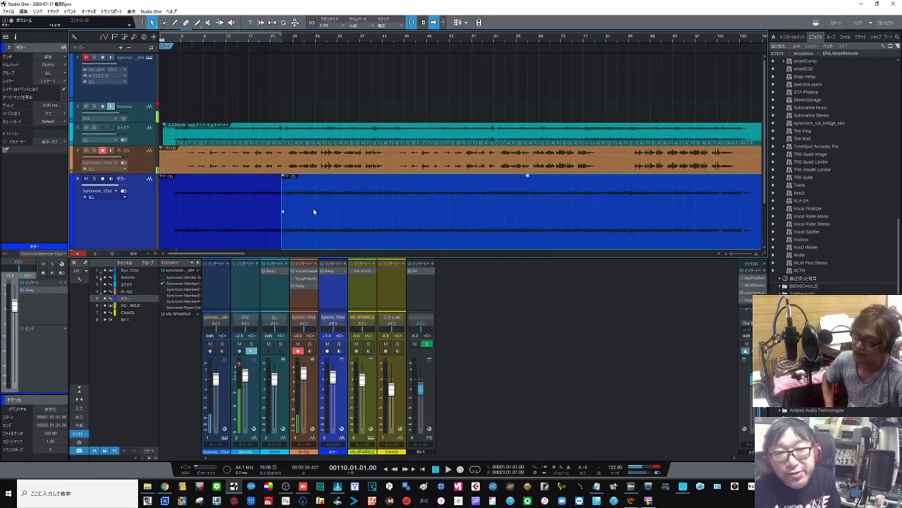
{"action": "left_click", "coordinate": [249, 210], "text": "shift"}
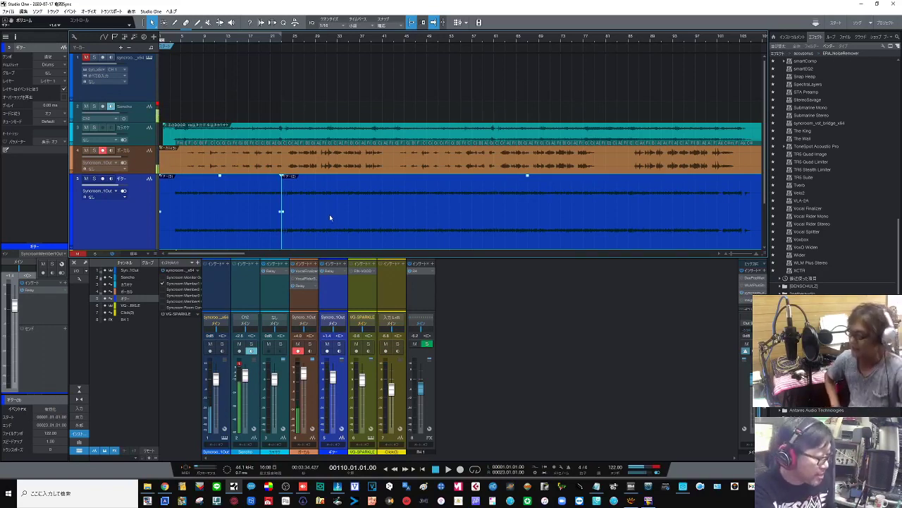
{"action": "key", "text": "g"}
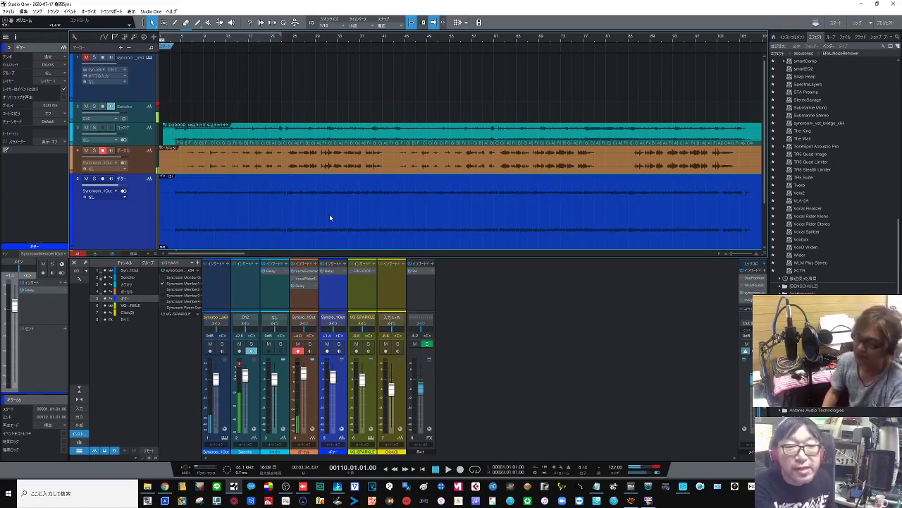
{"action": "key", "text": "ctrl+b"}
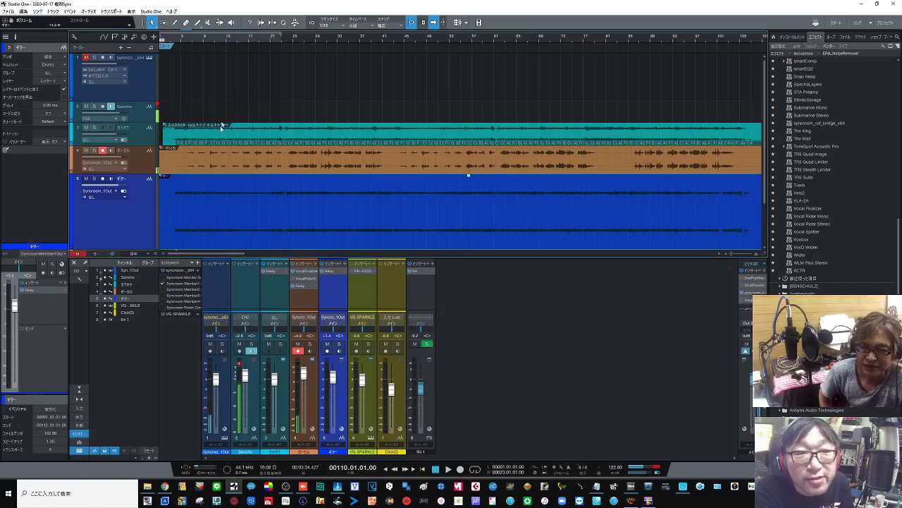
Raise the clip gain of the bounced guitar event on the ギター track
{"action": "left_click_drag", "start_coordinate": [190, 39], "coordinate": [248, 33]}
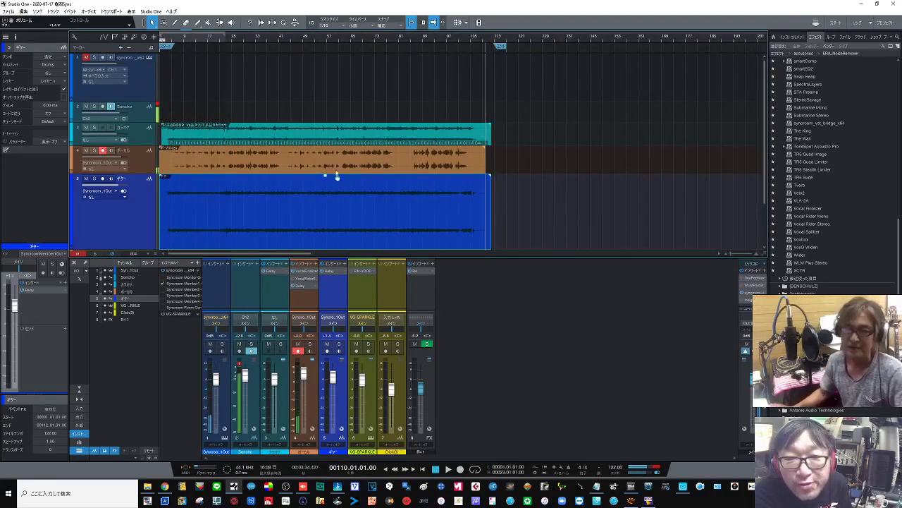
{"action": "left_click_drag", "start_coordinate": [326, 177], "coordinate": [326, 158]}
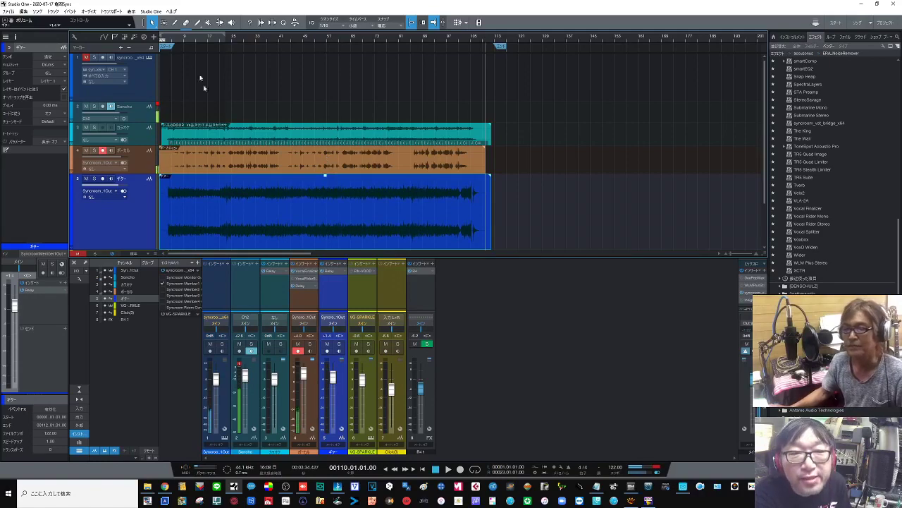
Check the ギター waveform's timing around bar 24, and trim the silent start of the ギター event
{"action": "scroll", "coordinate": [210, 56], "scroll_direction": "up", "scroll_amount": 6}
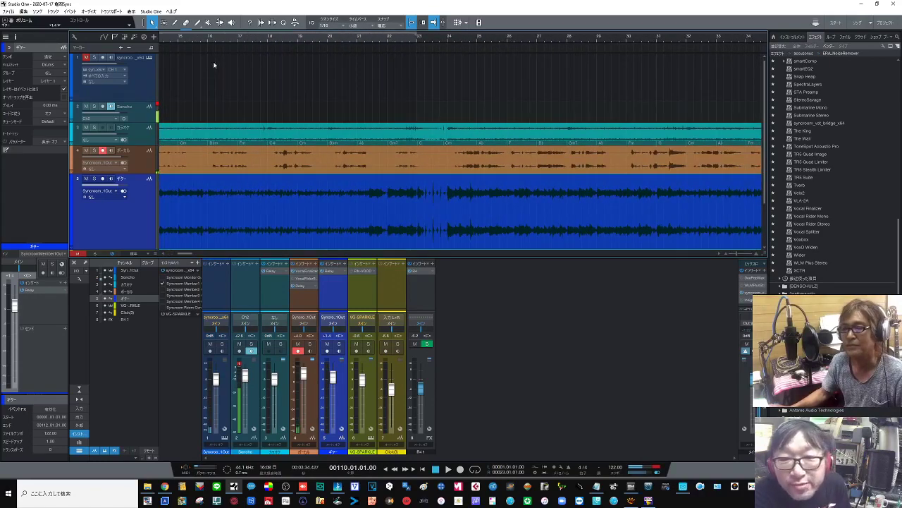
{"action": "left_click_drag", "start_coordinate": [438, 43], "coordinate": [411, 66]}
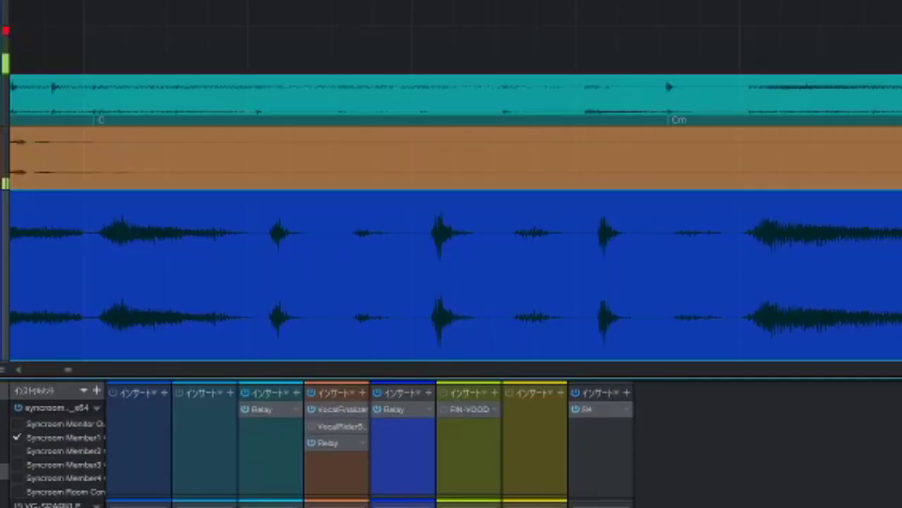
{"action": "left_click", "coordinate": [338, 39]}
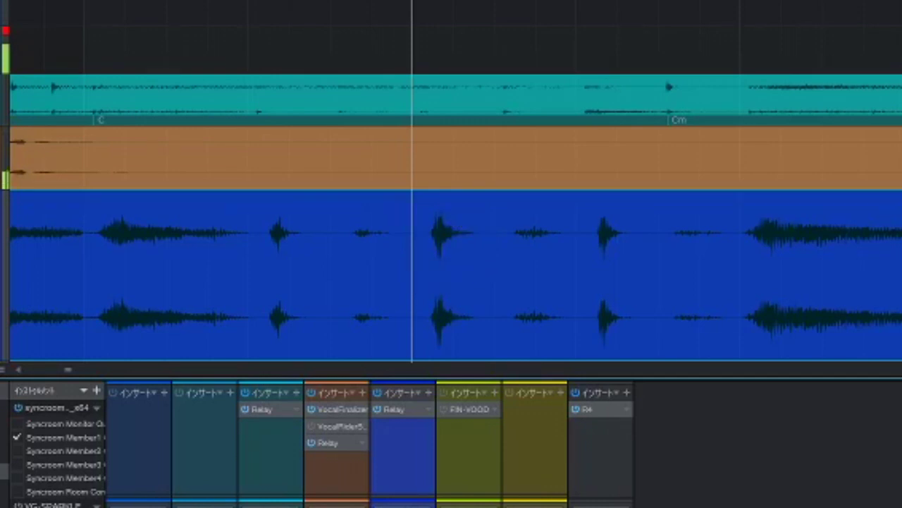
{"action": "left_click", "coordinate": [740, 2]}
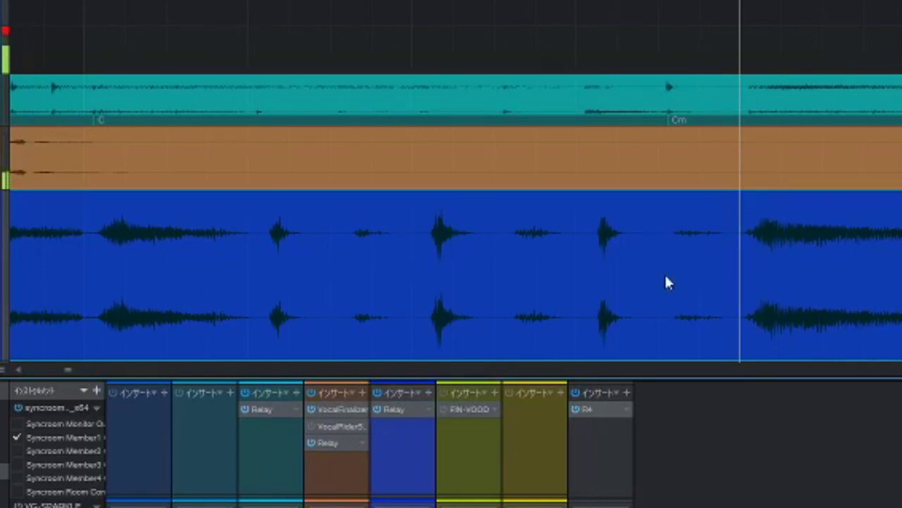
{"action": "scroll", "coordinate": [338, 2], "scroll_direction": "down", "scroll_amount": 10}
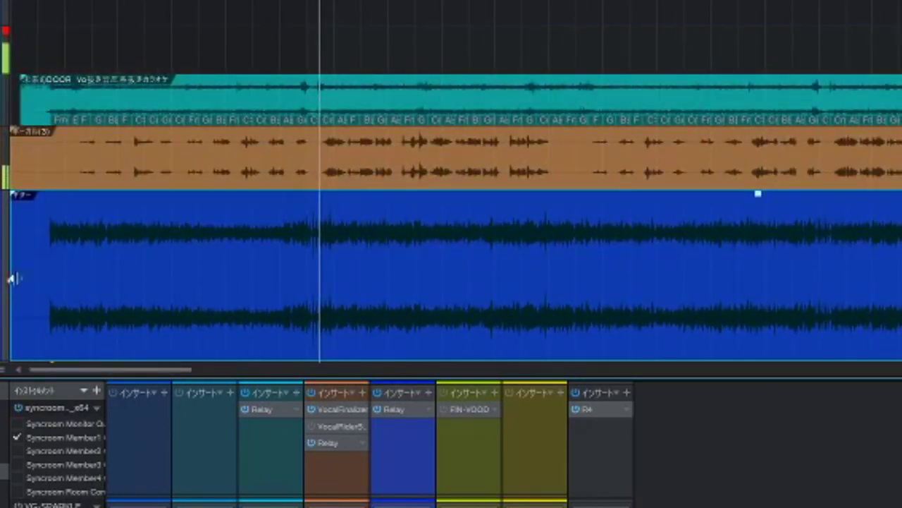
{"action": "left_click_drag", "start_coordinate": [12, 278], "coordinate": [37, 279]}
Compare the guitar attacks with the grid around bar 24 and shift the whole ギター event slightly earlier
{"action": "scroll", "coordinate": [319, 3], "scroll_direction": "up", "scroll_amount": 10}
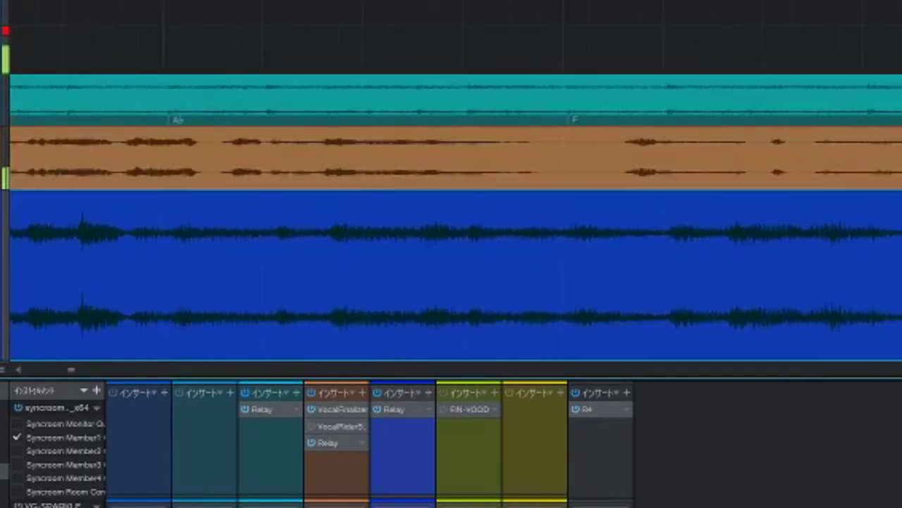
{"action": "scroll", "coordinate": [212, 3], "scroll_direction": "up", "scroll_amount": 6}
{"action": "scroll", "coordinate": [240, 3], "scroll_direction": "down", "scroll_amount": 4}
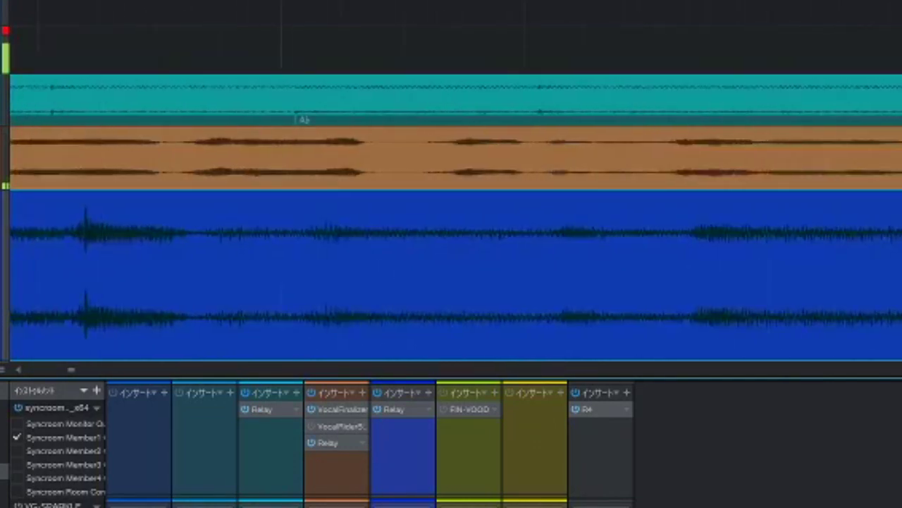
{"action": "scroll", "coordinate": [552, 3], "scroll_direction": "up", "scroll_amount": 4}
{"action": "scroll", "coordinate": [493, 3], "scroll_direction": "down", "scroll_amount": 2}
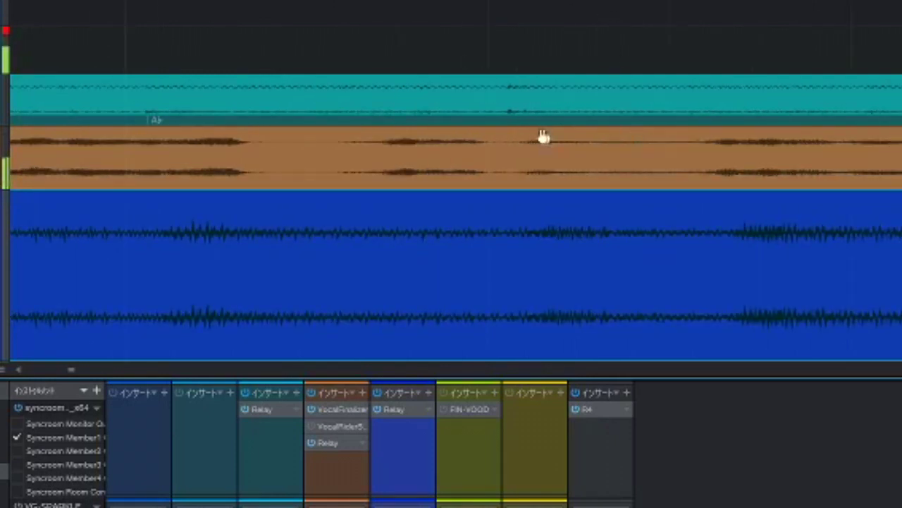
{"action": "left_click", "coordinate": [374, 2]}
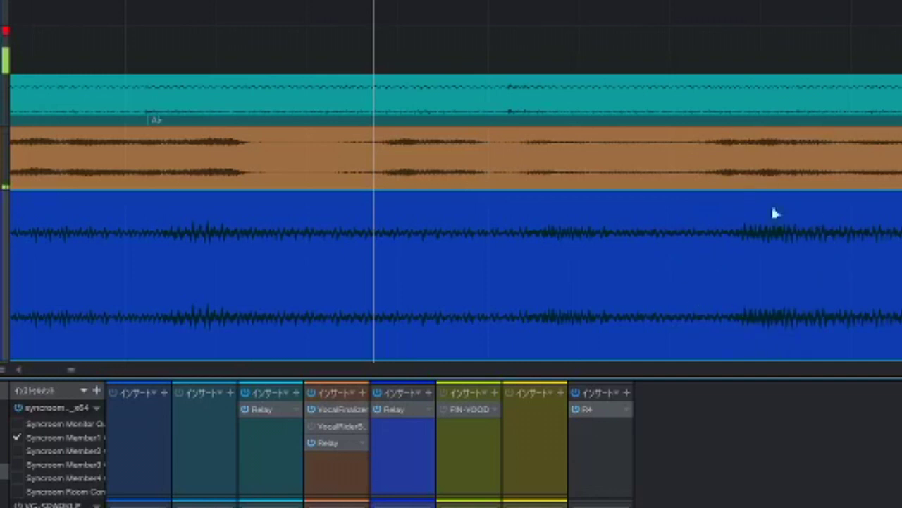
{"action": "scroll", "coordinate": [456, 180], "scroll_direction": "down", "scroll_amount": 6}
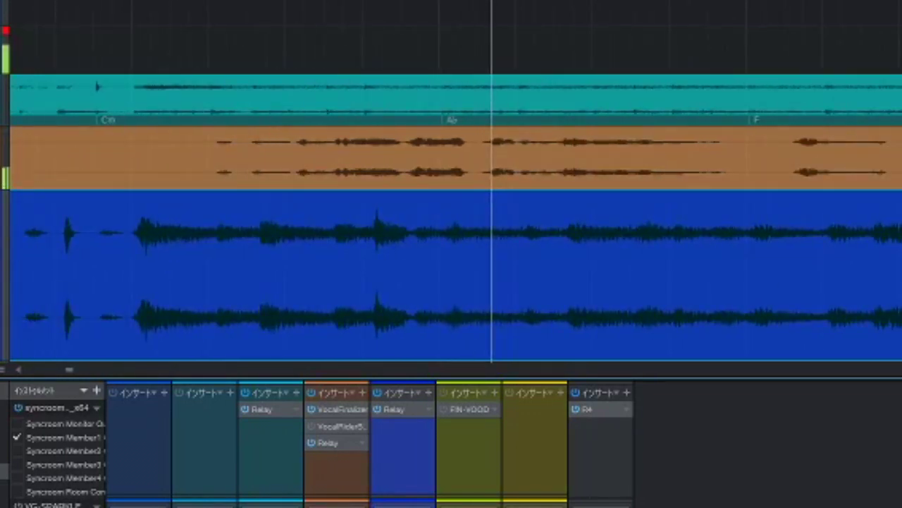
{"action": "scroll", "coordinate": [49, 2], "scroll_direction": "up", "scroll_amount": 10}
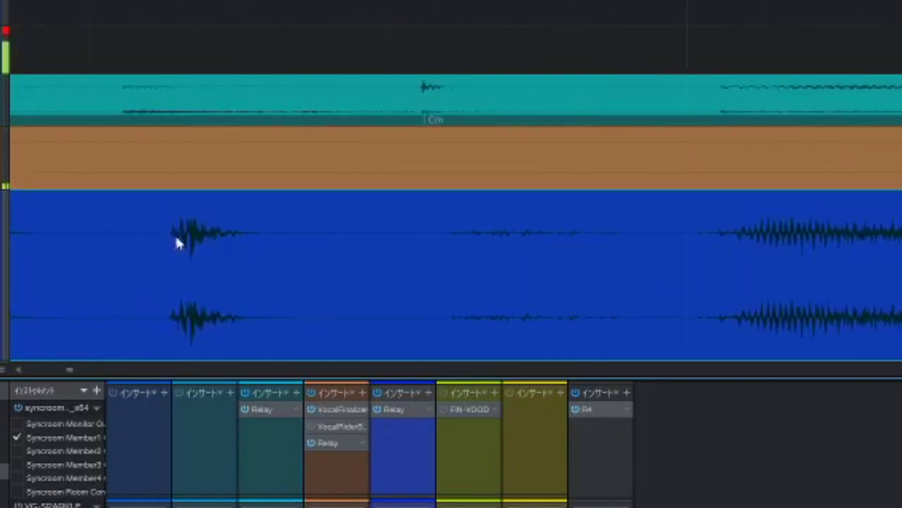
{"action": "scroll", "coordinate": [201, 266], "scroll_direction": "down", "scroll_amount": 3}
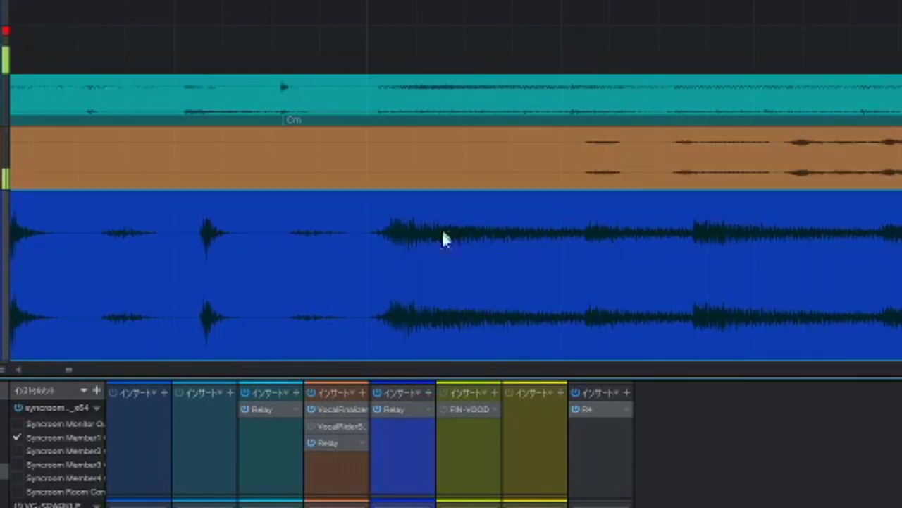
{"action": "left_click_drag", "start_coordinate": [449, 277], "coordinate": [437, 289]}
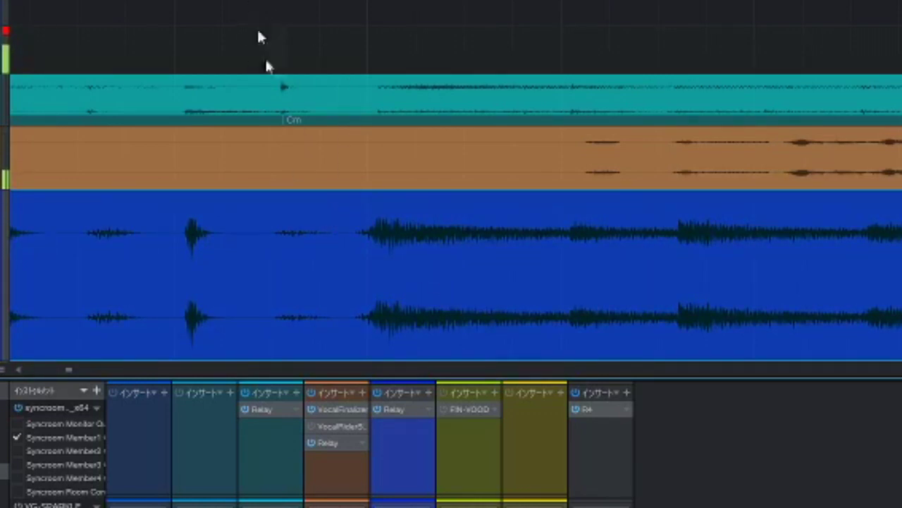
Increase the カラオケ track's height and compare its hits with the guitar attacks around bars 23 and 24
{"action": "left_click", "coordinate": [282, 3]}
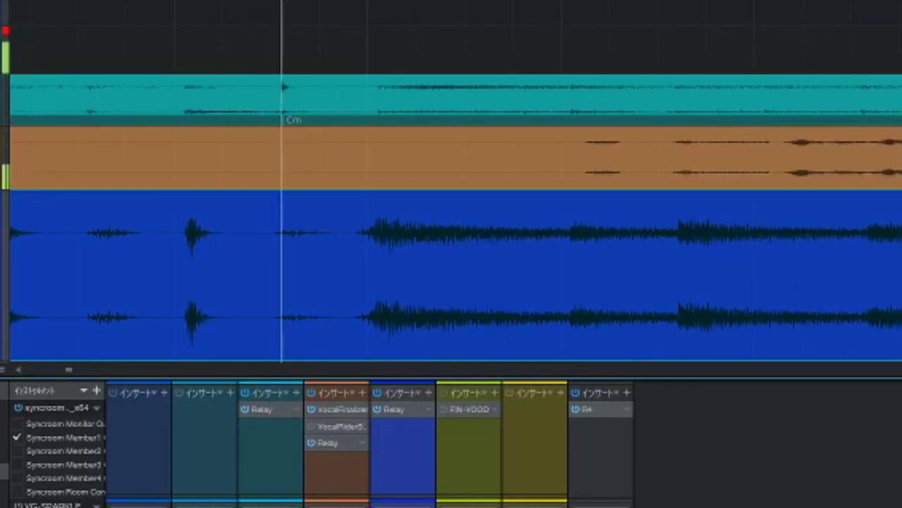
{"action": "left_click_drag", "start_coordinate": [2, 126], "coordinate": [2, 188]}
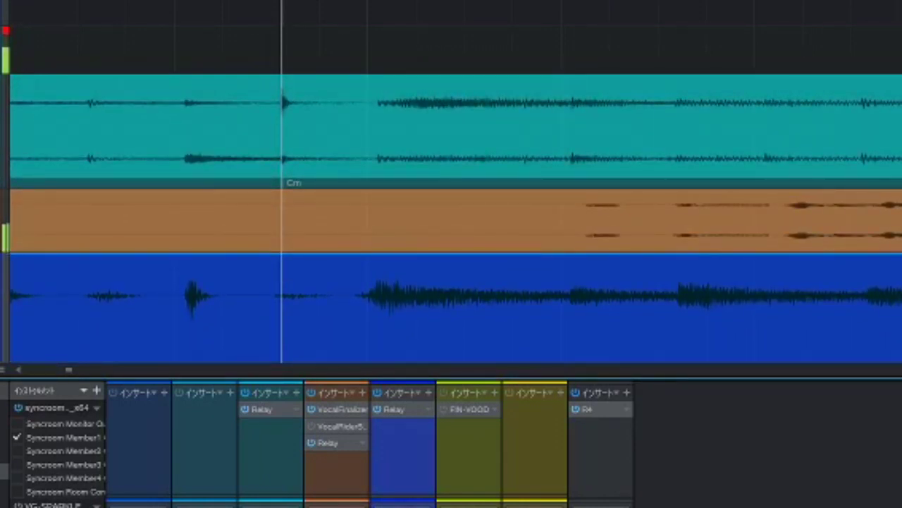
{"action": "left_click", "coordinate": [182, 2]}
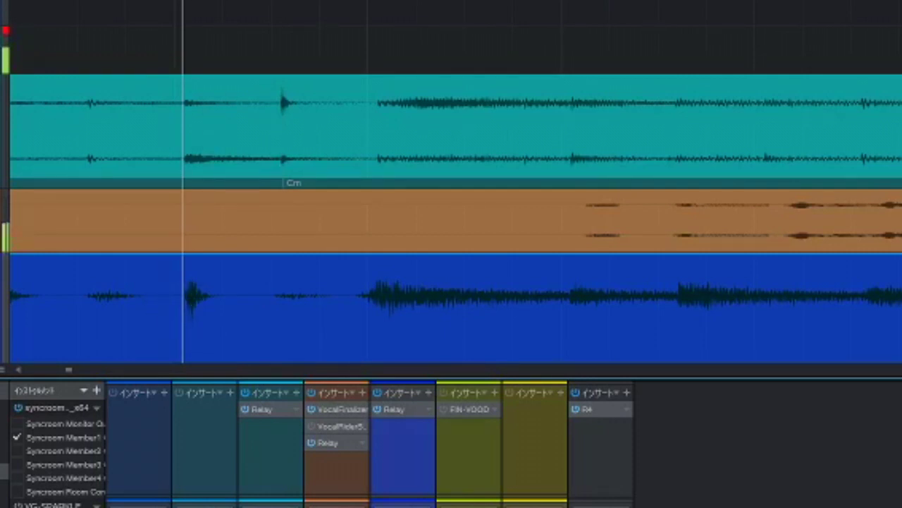
{"action": "scroll", "coordinate": [264, 37], "scroll_direction": "down", "scroll_amount": 5}
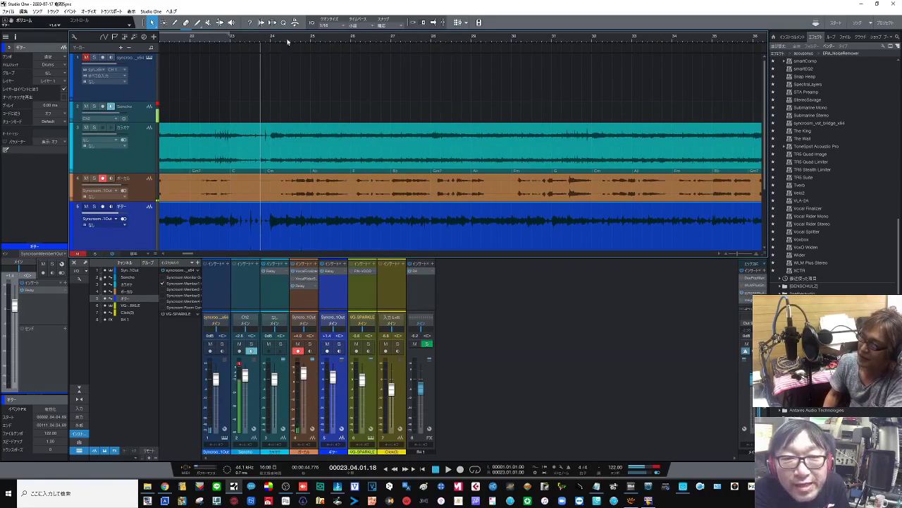
{"action": "scroll", "coordinate": [285, 52], "scroll_direction": "up", "scroll_amount": 4}
{"action": "scroll", "coordinate": [274, 54], "scroll_direction": "up", "scroll_amount": 3}
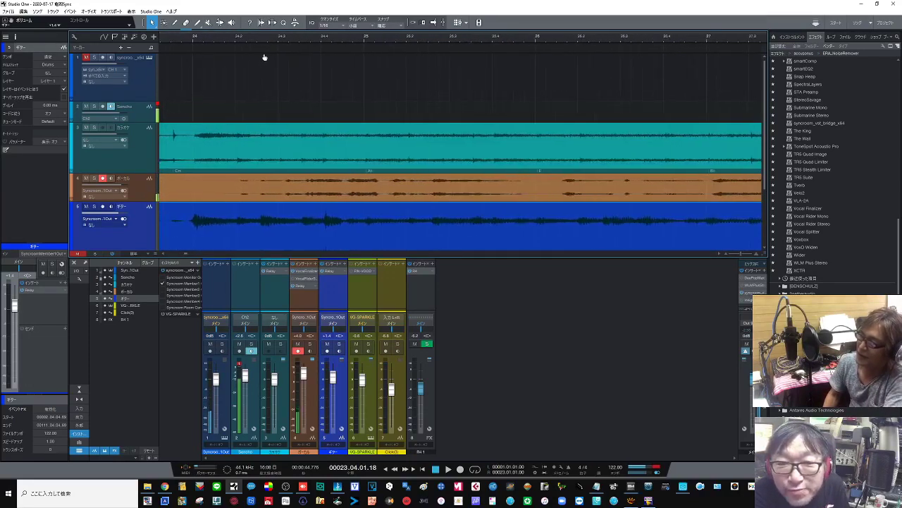
{"action": "scroll", "coordinate": [262, 59], "scroll_direction": "up", "scroll_amount": 2}
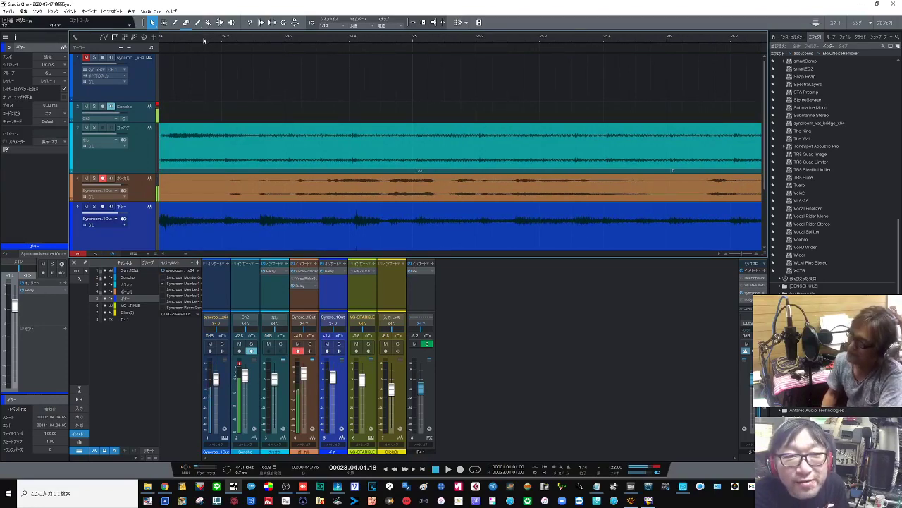
Trim the silent start of the ボーカル event and shift the event slightly earlier, checking its timing around bar 39
{"action": "scroll", "coordinate": [213, 53], "scroll_direction": "down", "scroll_amount": 20}
{"action": "left_click", "coordinate": [166, 184]}
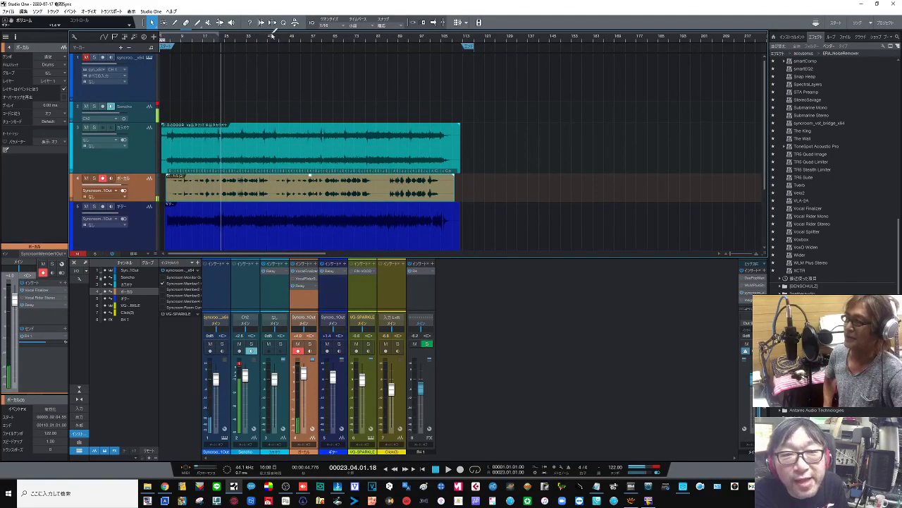
{"action": "scroll", "coordinate": [266, 73], "scroll_direction": "up", "scroll_amount": 15}
{"action": "scroll", "coordinate": [267, 77], "scroll_direction": "up", "scroll_amount": 5}
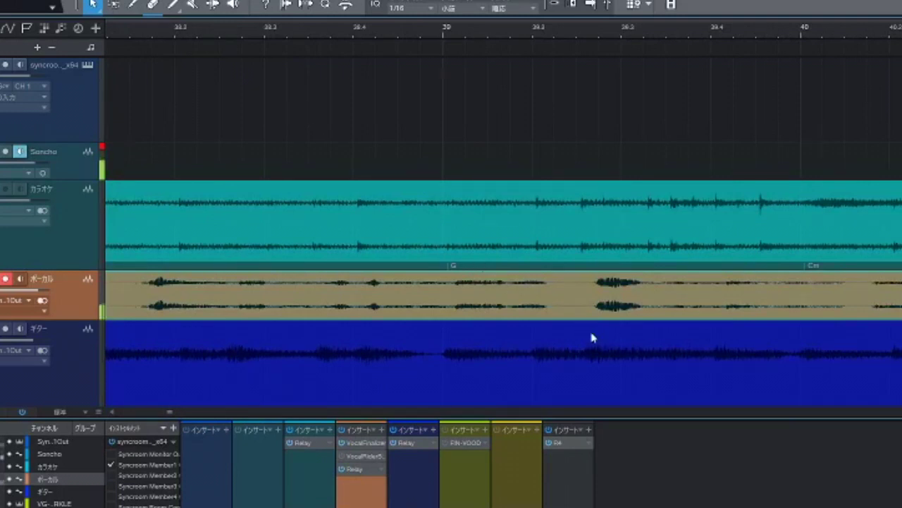
{"action": "left_click_drag", "start_coordinate": [518, 310], "coordinate": [504, 300]}
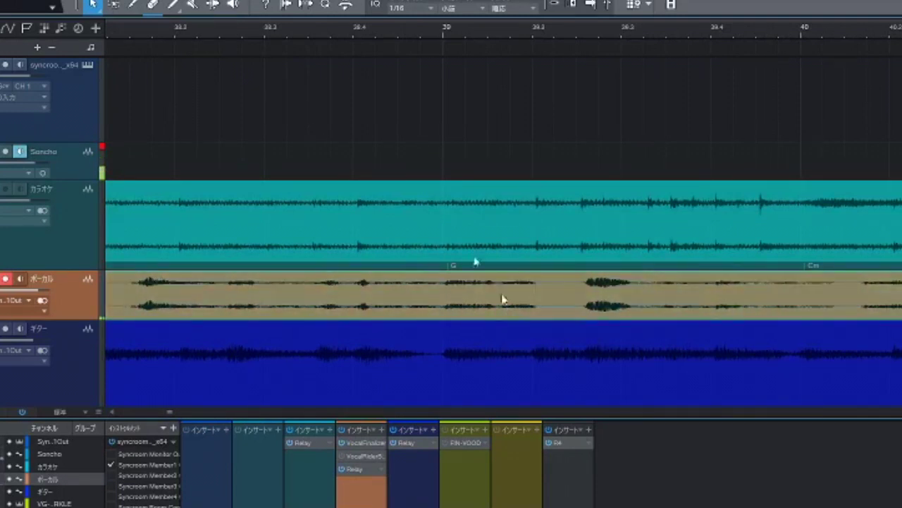
{"action": "left_click", "coordinate": [442, 35]}
{"action": "left_click_drag", "start_coordinate": [509, 313], "coordinate": [507, 311]}
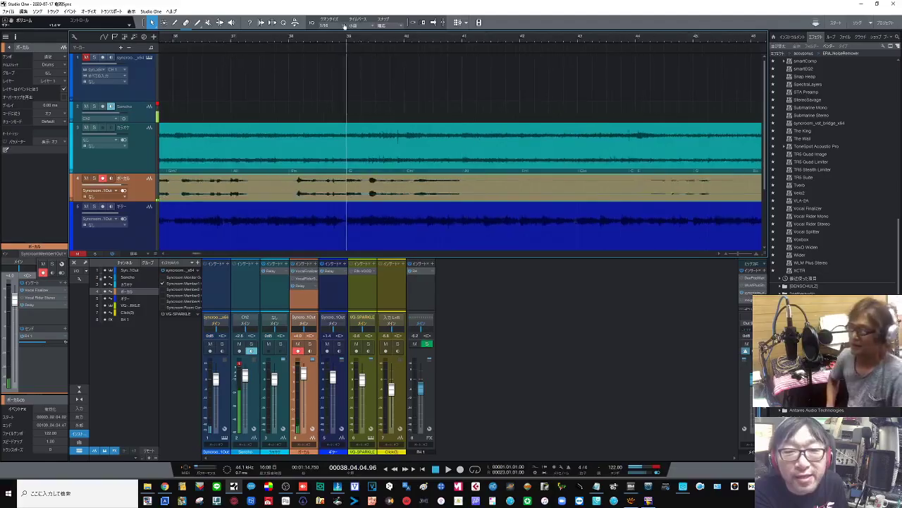
Reduce the ギター track's height so the VG-SPARKLE and click tracks fit below it
{"action": "left_click_drag", "start_coordinate": [344, 27], "coordinate": [346, 2]}
{"action": "scroll", "coordinate": [132, 212], "scroll_direction": "down", "scroll_amount": 3}
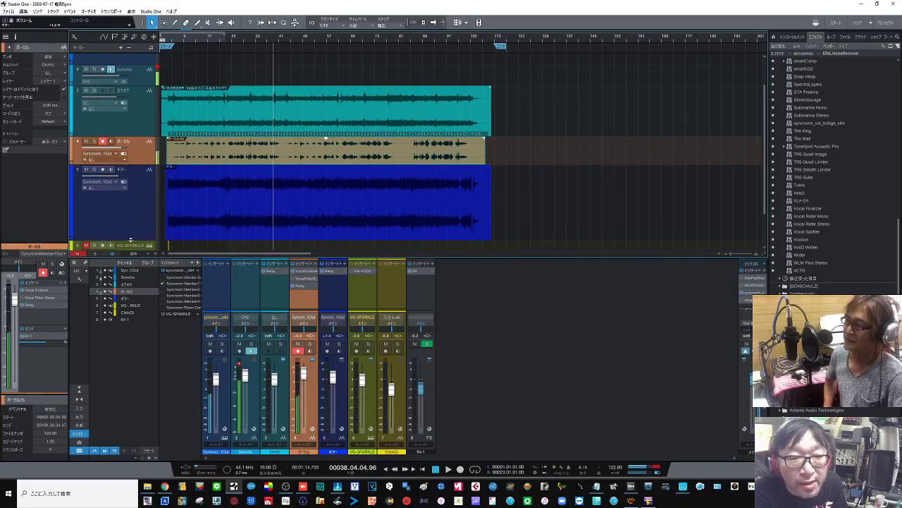
{"action": "scroll", "coordinate": [135, 225], "scroll_direction": "down", "scroll_amount": 3}
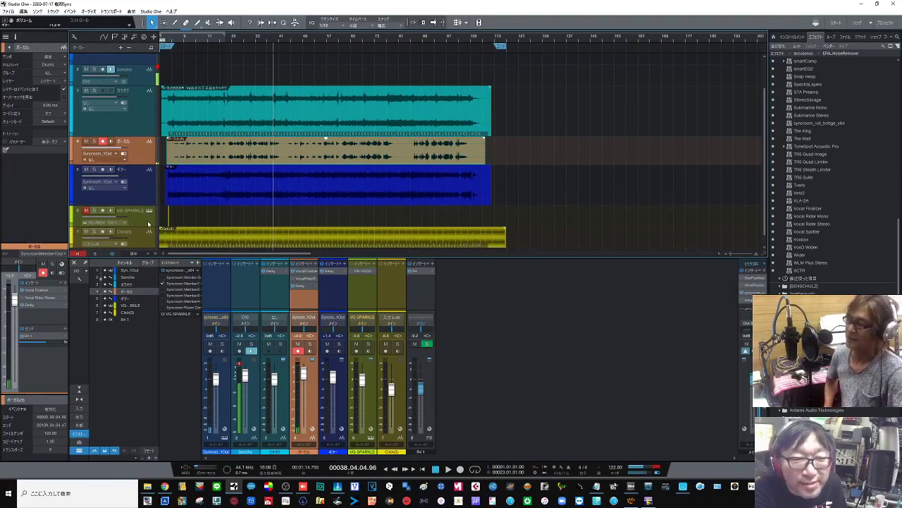
Open the Audio Bend tools for the ギター event and analyze it to detect its transients
{"action": "left_click_drag", "start_coordinate": [196, 39], "coordinate": [216, 37]}
{"action": "left_click", "coordinate": [228, 185]}
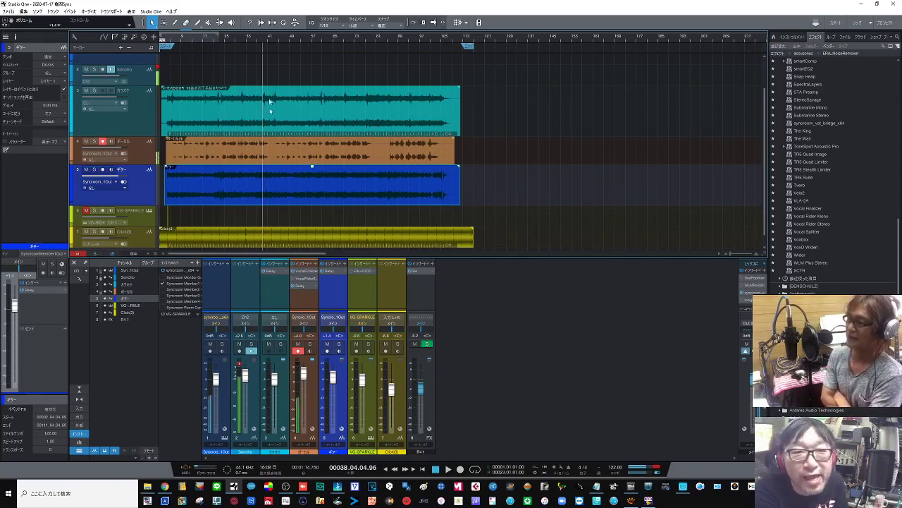
{"action": "left_click", "coordinate": [262, 24]}
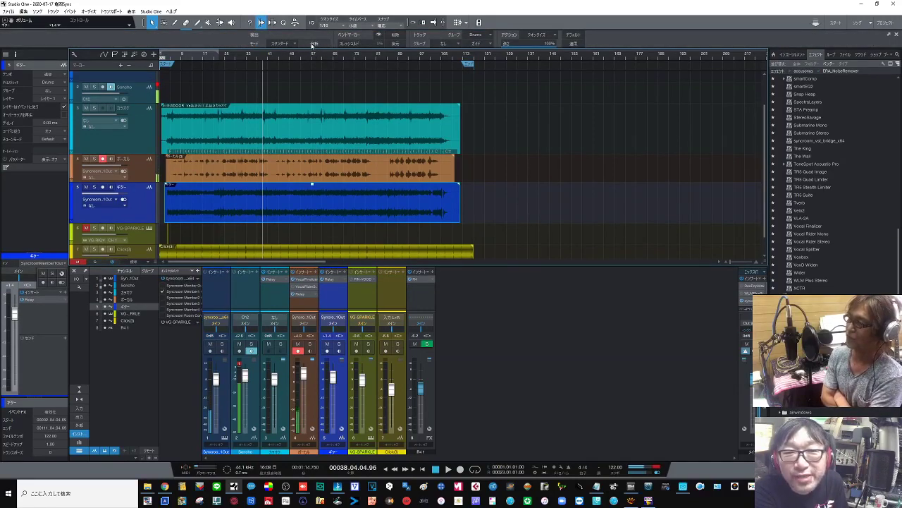
{"action": "left_click", "coordinate": [313, 44]}
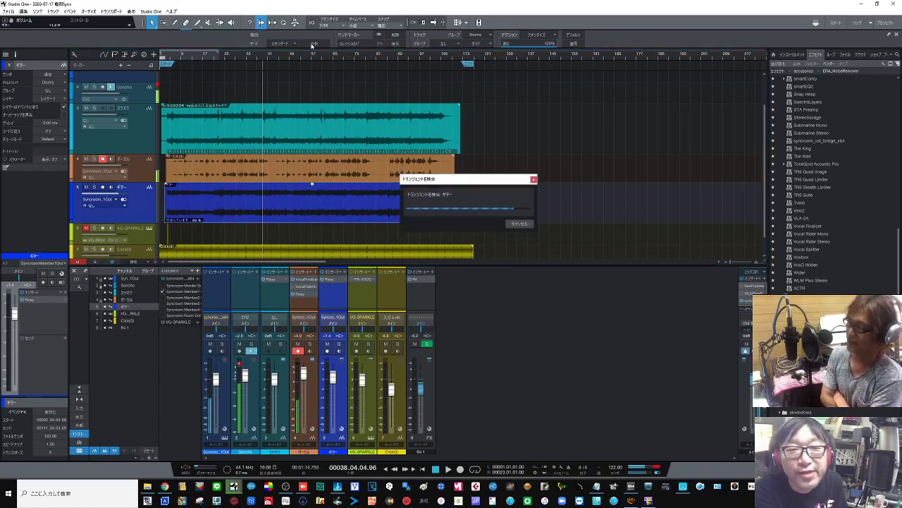
Move two bend markers in the ギター event slightly earlier between bars 40 and 41 to tighten the timing
{"action": "left_click_drag", "start_coordinate": [243, 59], "coordinate": [287, 98]}
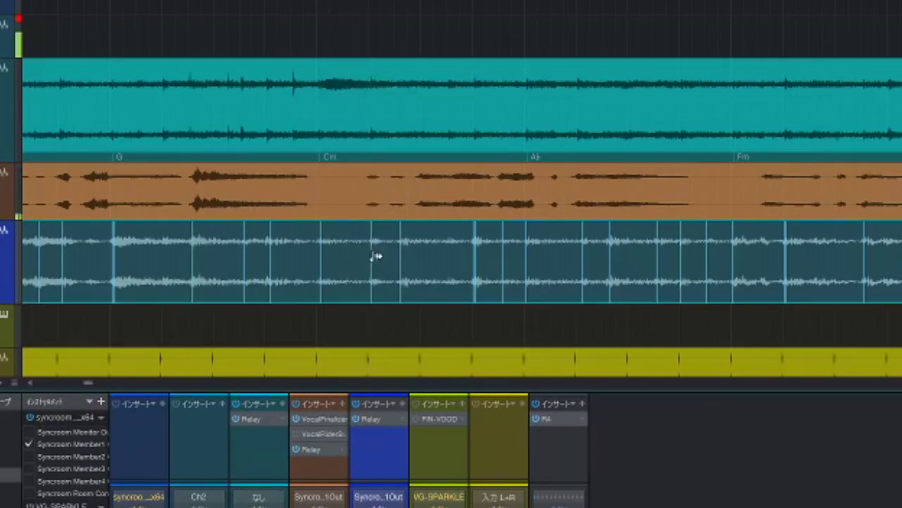
{"action": "left_click_drag", "start_coordinate": [372, 256], "coordinate": [366, 261]}
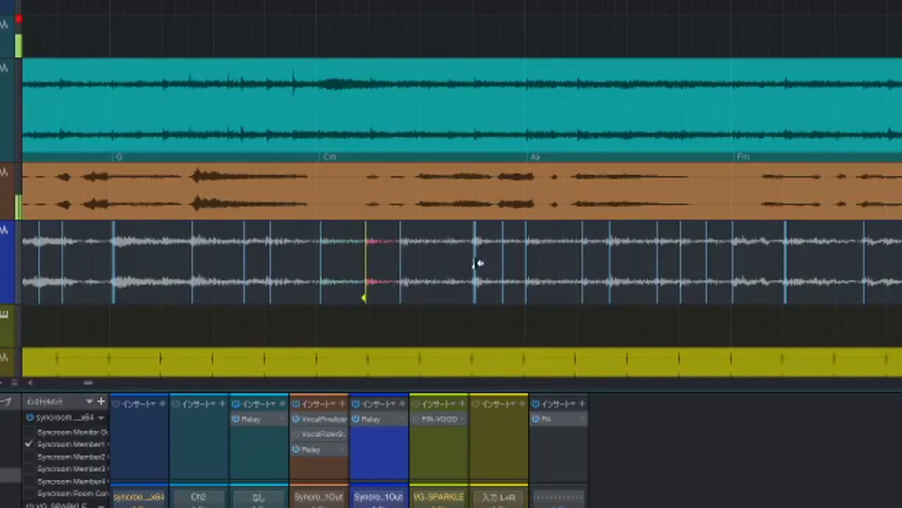
{"action": "left_click", "coordinate": [506, 255]}
{"action": "left_click_drag", "start_coordinate": [505, 254], "coordinate": [506, 254]}
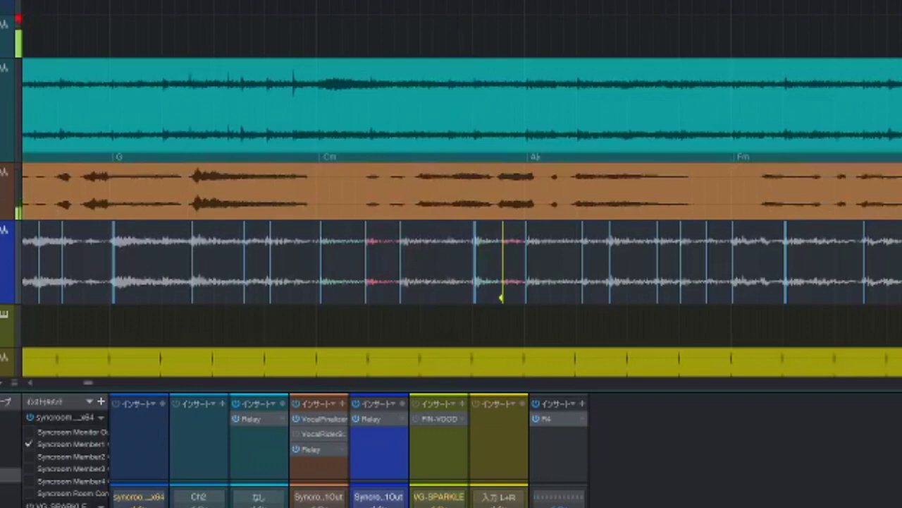
Return to the Arrow tool and select the ボーカル event
{"action": "scroll", "coordinate": [417, 1], "scroll_direction": "down", "scroll_amount": 10}
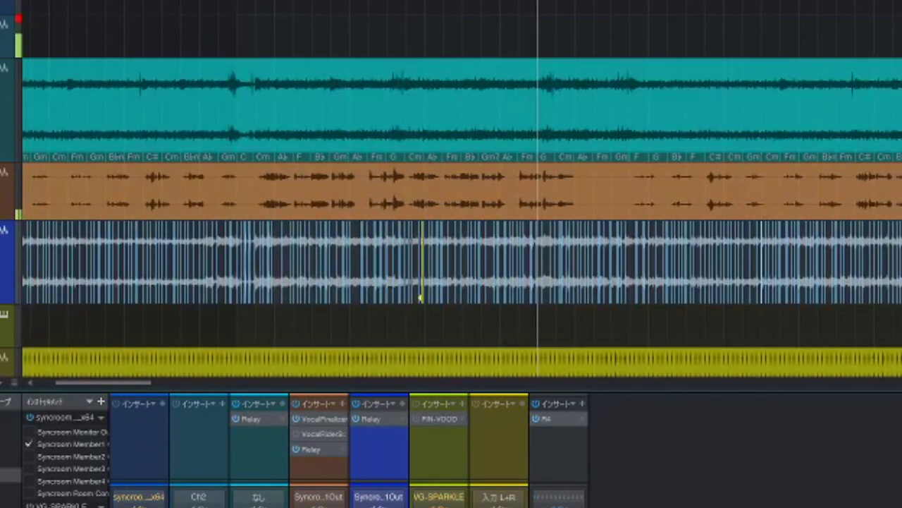
{"action": "scroll", "coordinate": [318, 2], "scroll_direction": "down", "scroll_amount": 4}
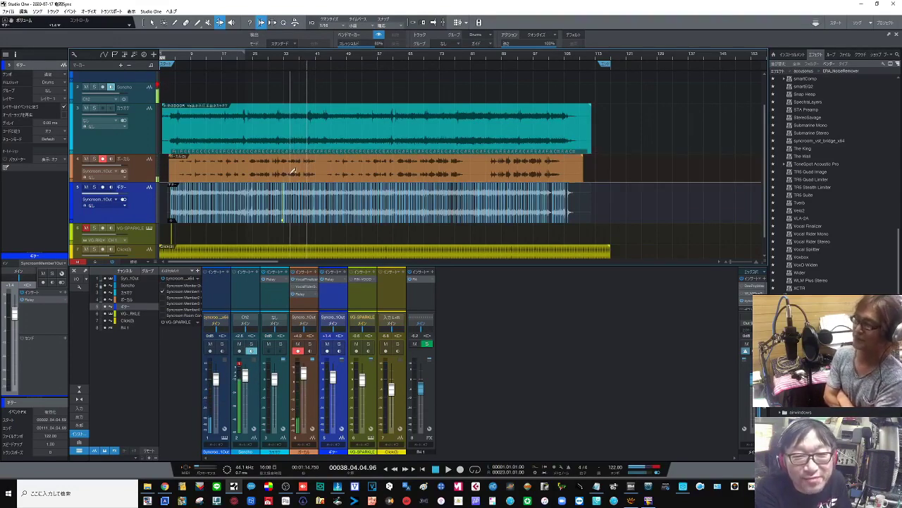
{"action": "left_click", "coordinate": [151, 22]}
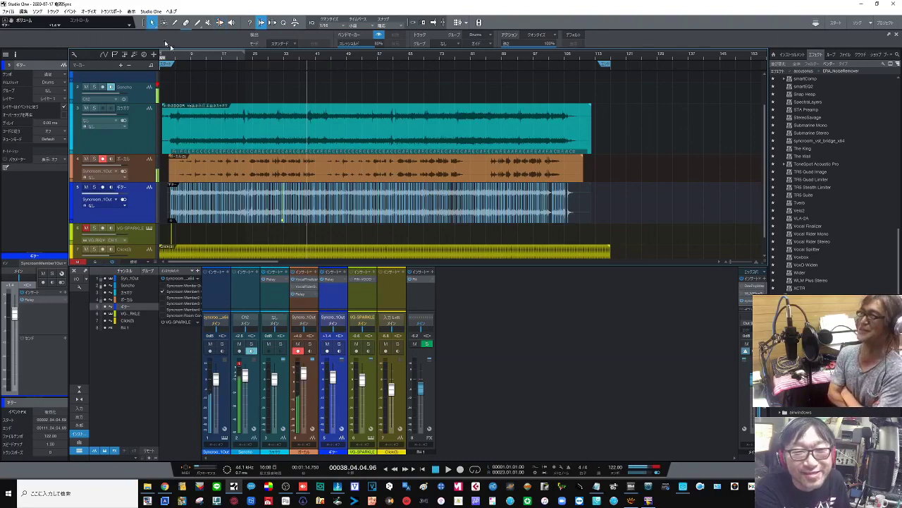
{"action": "left_click", "coordinate": [297, 173]}
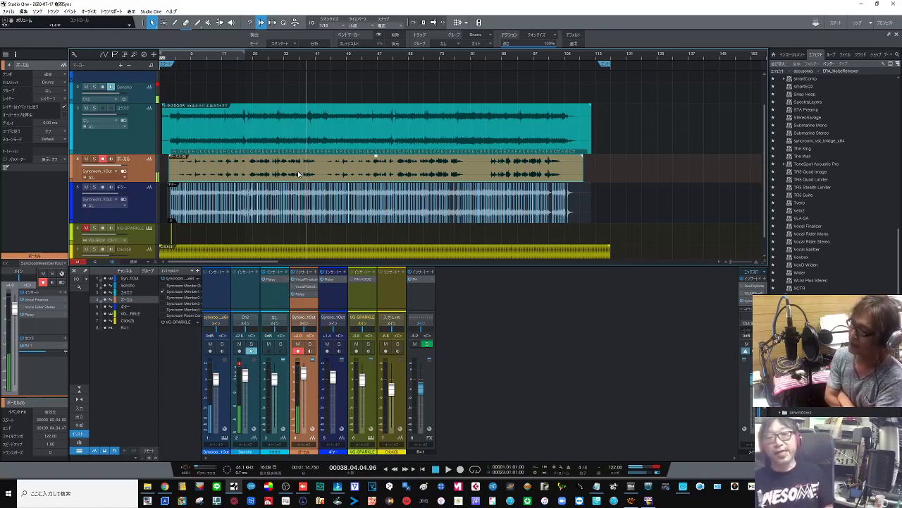
Open the ボーカル event in the Melodyne editor, enlarge the editor, and zoom in on the notes around bars 6 to 12
{"action": "key", "text": "ctrl+m"}
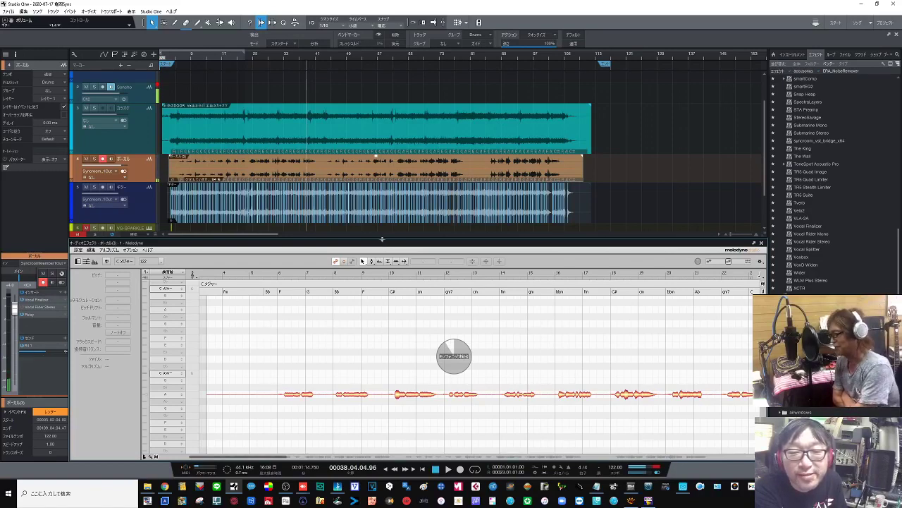
{"action": "left_click_drag", "start_coordinate": [382, 239], "coordinate": [388, 89]}
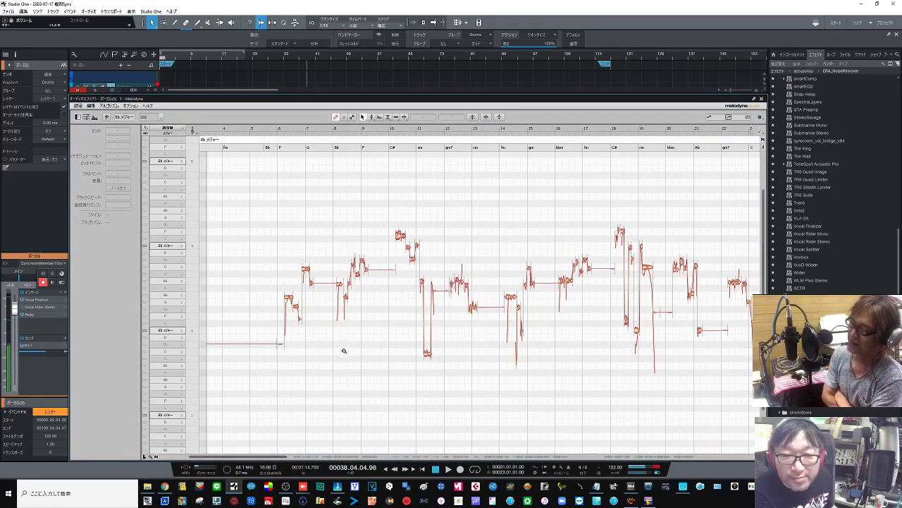
{"action": "left_click_drag", "start_coordinate": [303, 308], "coordinate": [376, 350]}
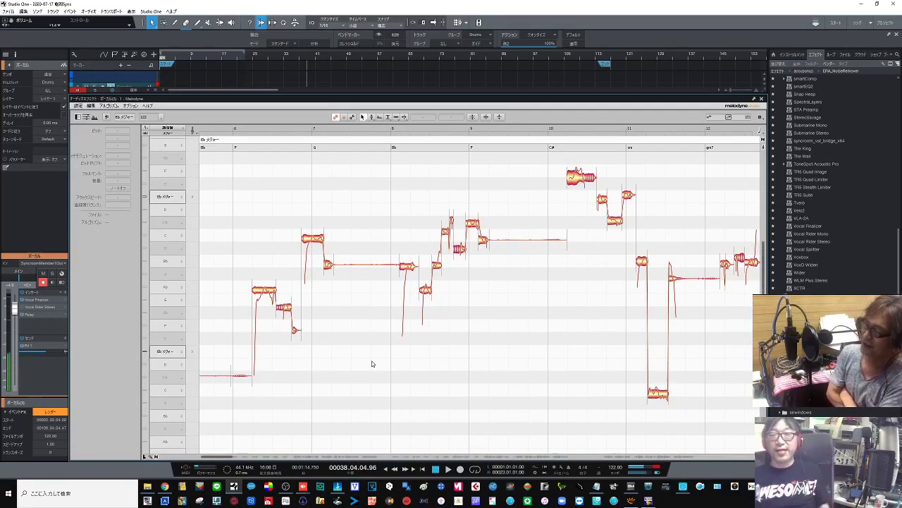
Raise the pitch of the two vocal notes near bar 7 slightly, towards the centres of C and Bb
{"action": "left_click", "coordinate": [316, 240]}
{"action": "left_click_drag", "start_coordinate": [317, 240], "coordinate": [316, 236]}
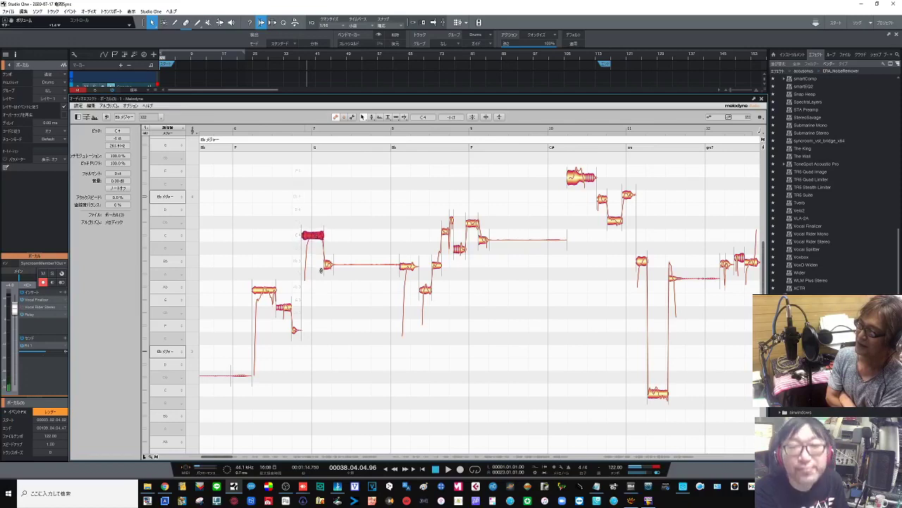
{"action": "left_click", "coordinate": [327, 266]}
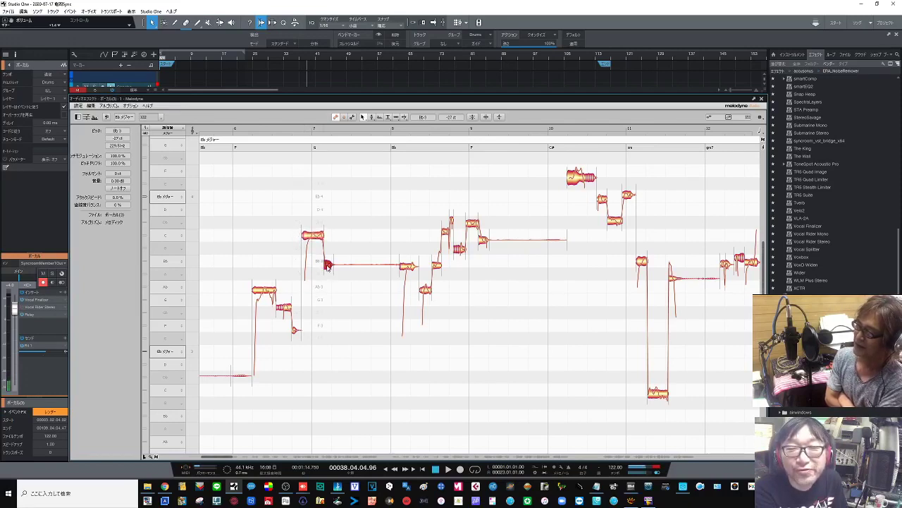
{"action": "left_click_drag", "start_coordinate": [328, 265], "coordinate": [328, 265]}
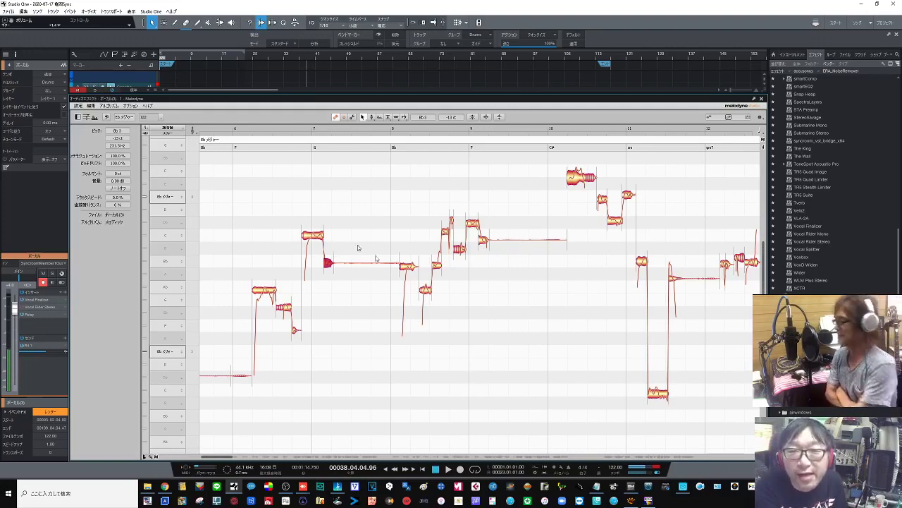
Correct the pitch of all vocal notes with the pitch centre at 85%, including manually edited notes, and clear the selection
{"action": "left_click", "coordinate": [472, 117]}
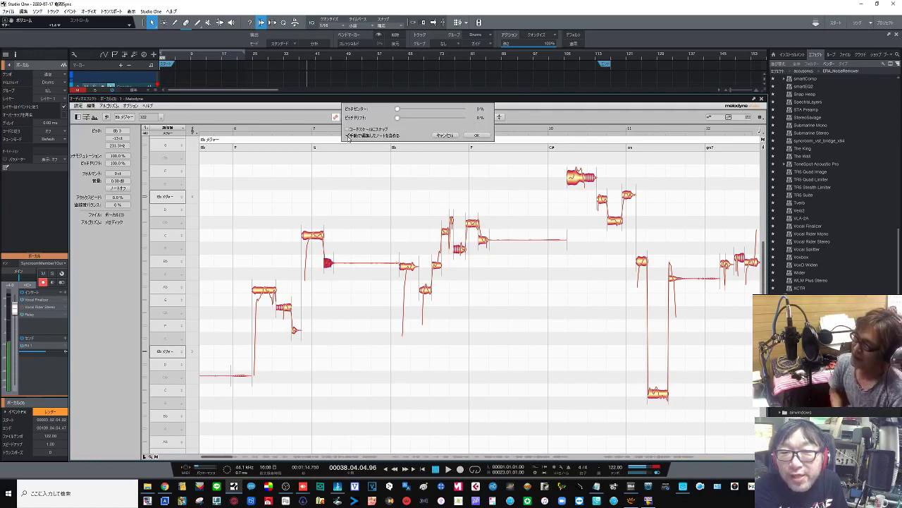
{"action": "left_click", "coordinate": [385, 190]}
{"action": "key", "text": "ctrl+a"}
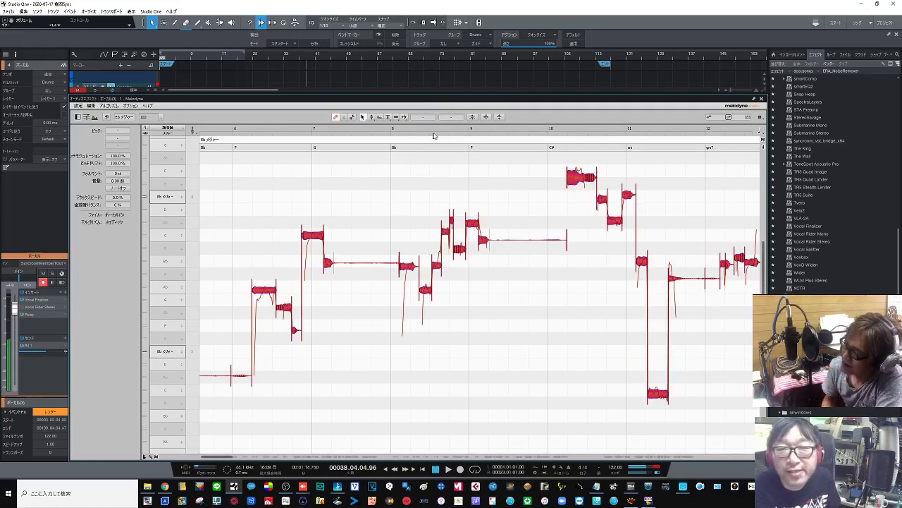
{"action": "left_click", "coordinate": [472, 118]}
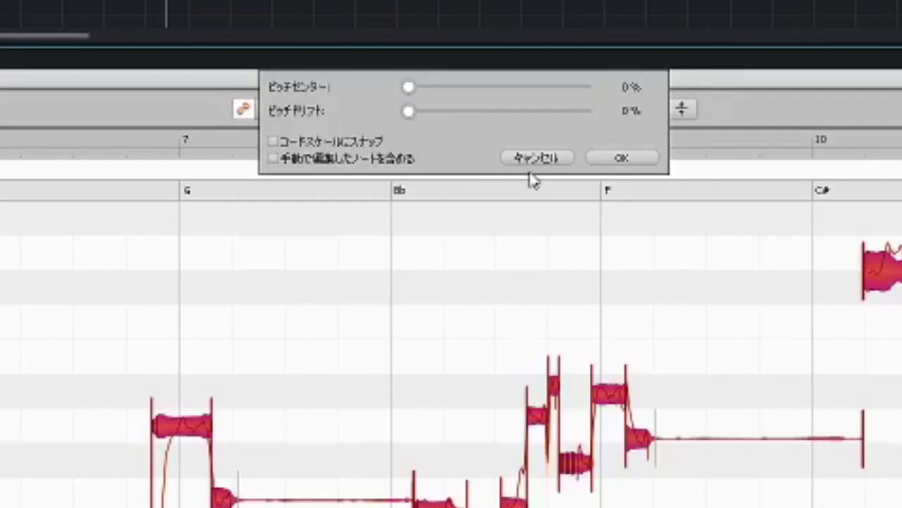
{"action": "left_click", "coordinate": [321, 163]}
{"action": "left_click_drag", "start_coordinate": [408, 91], "coordinate": [514, 99]}
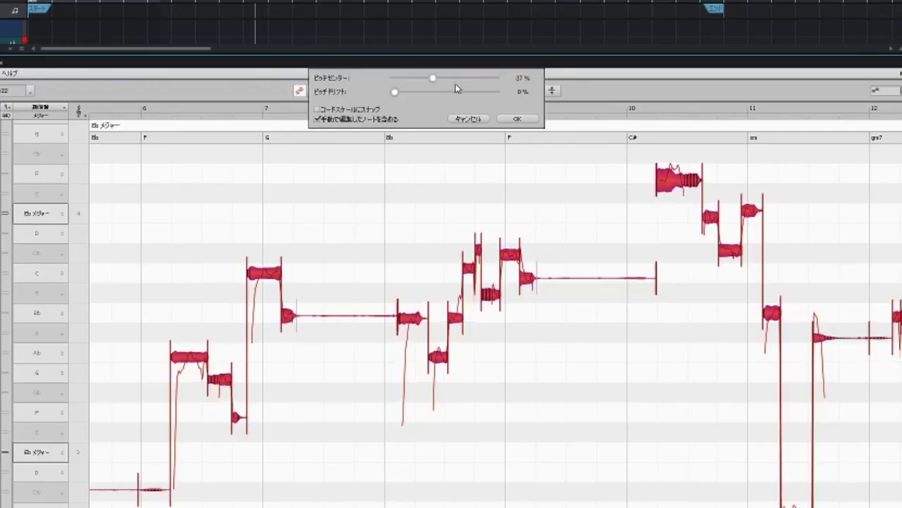
{"action": "left_click_drag", "start_coordinate": [456, 88], "coordinate": [481, 88]}
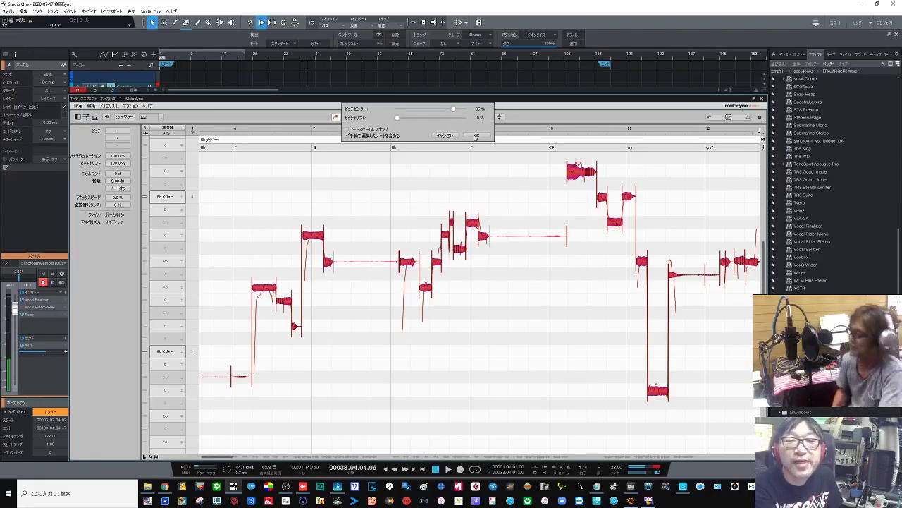
{"action": "left_click", "coordinate": [477, 136]}
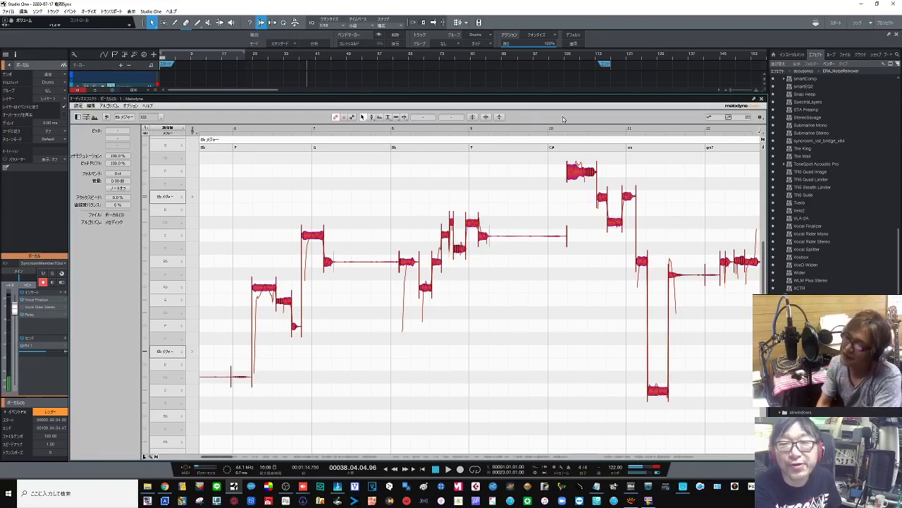
{"action": "left_click", "coordinate": [588, 202]}
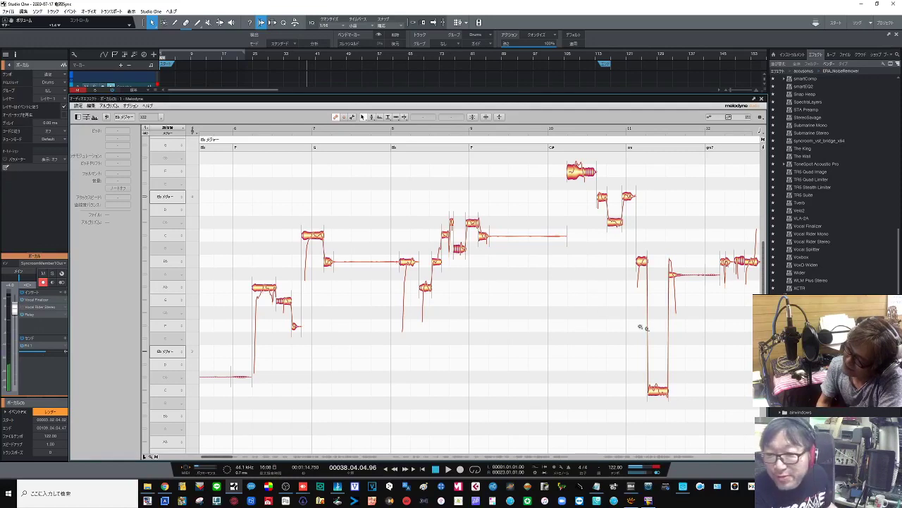
Try the Pitch Modulation tool on the wavering vocal note at bar 13, and close the Melodyne editor
{"action": "left_click_drag", "start_coordinate": [666, 327], "coordinate": [365, 332]}
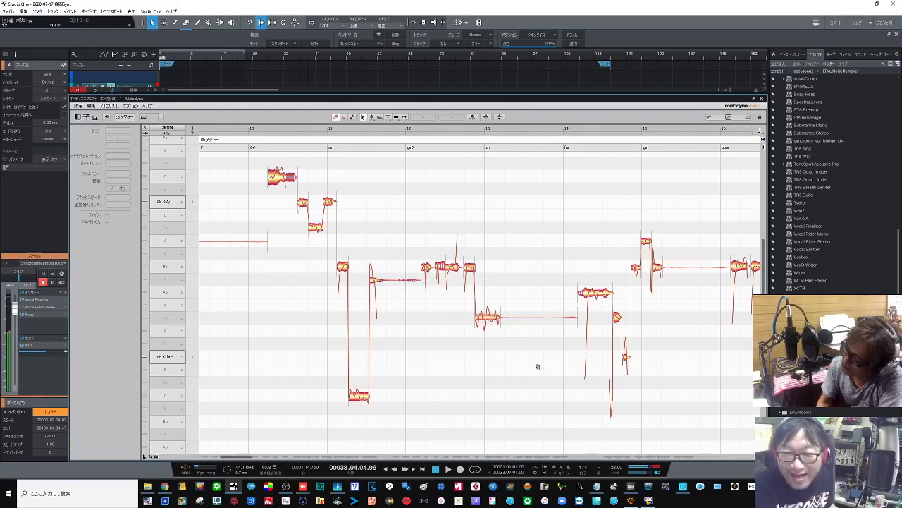
{"action": "left_click_drag", "start_coordinate": [505, 339], "coordinate": [570, 392]}
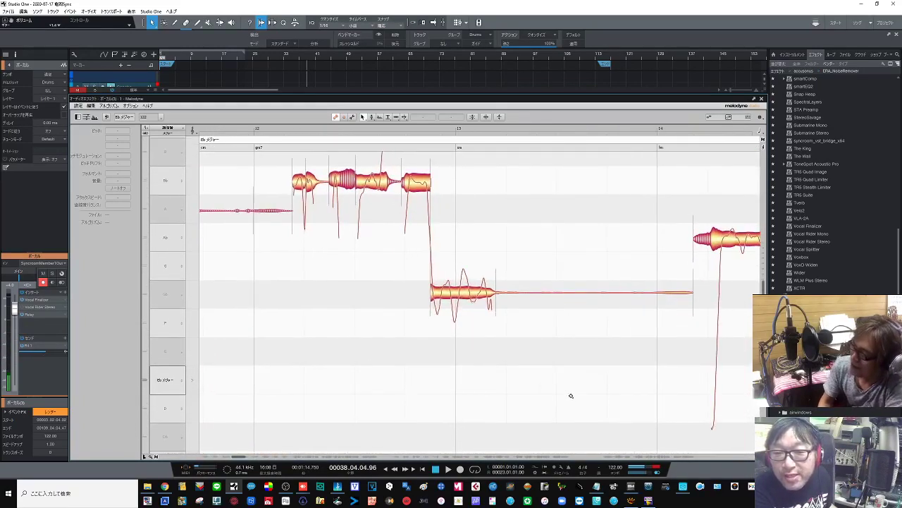
{"action": "right_click", "coordinate": [466, 298]}
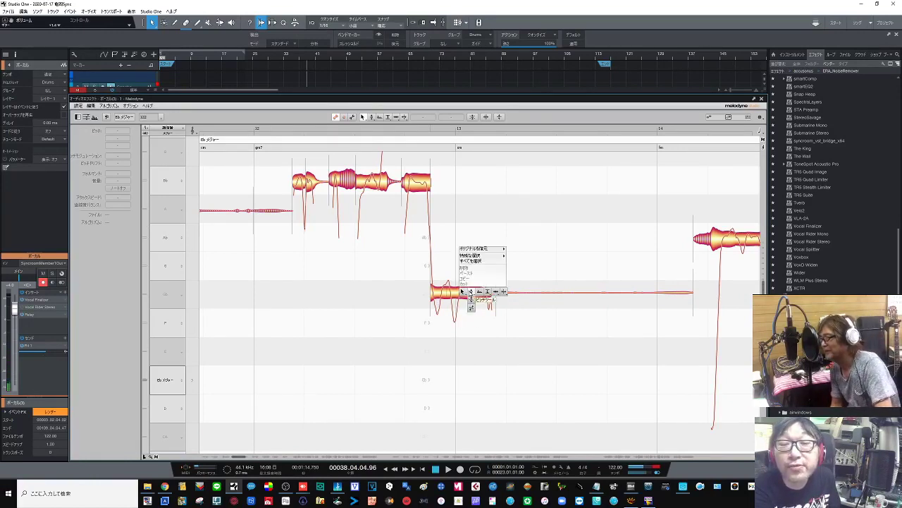
{"action": "left_click", "coordinate": [471, 299]}
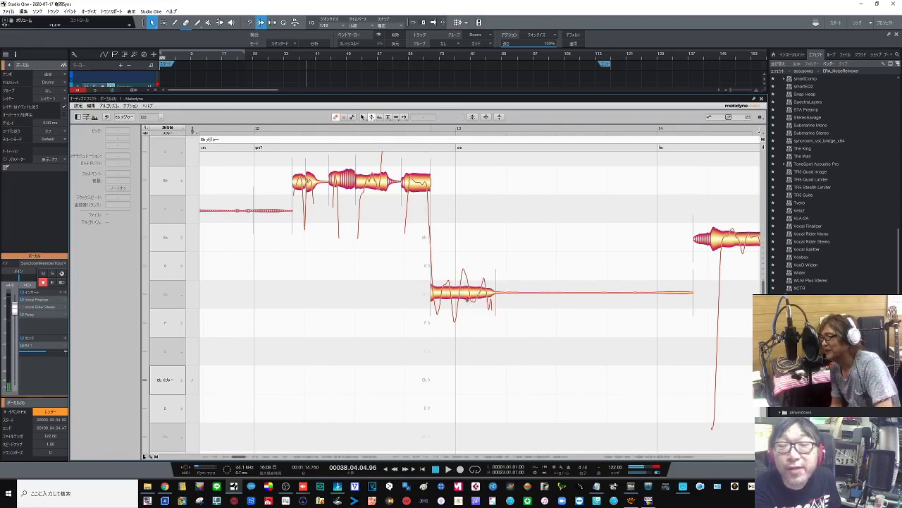
{"action": "left_click", "coordinate": [466, 294]}
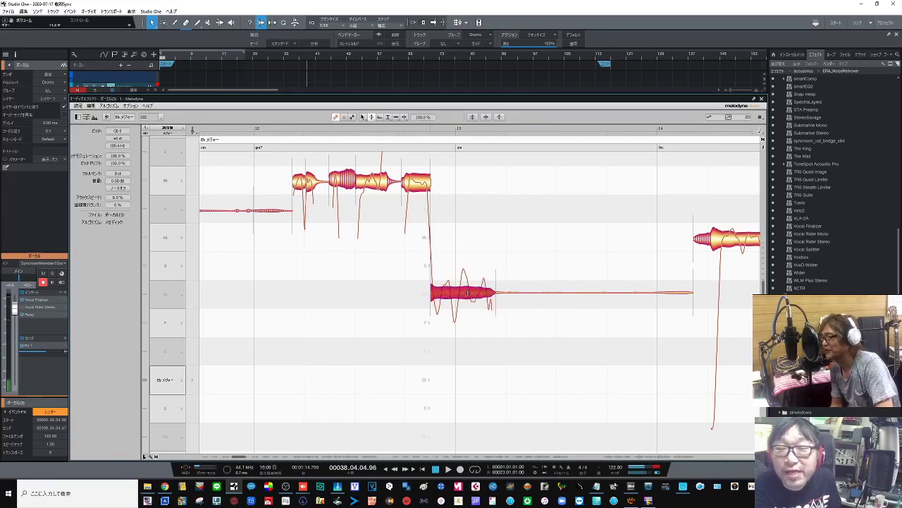
{"action": "mouse_move", "coordinate": [466, 294]}
{"action": "left_mouse_down"}
{"action": "mouse_move", "coordinate": [470, 270]}
{"action": "mouse_move", "coordinate": [465, 293]}
{"action": "left_mouse_up"}
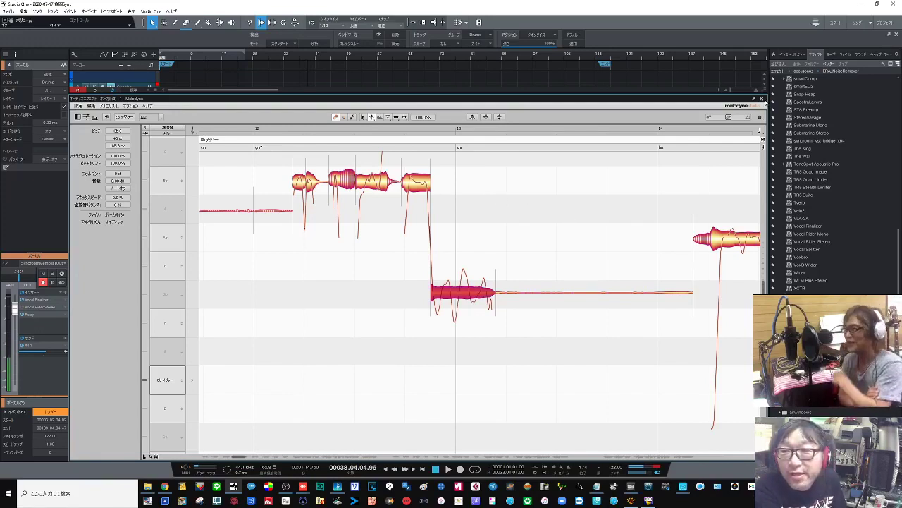
{"action": "left_click", "coordinate": [762, 100]}
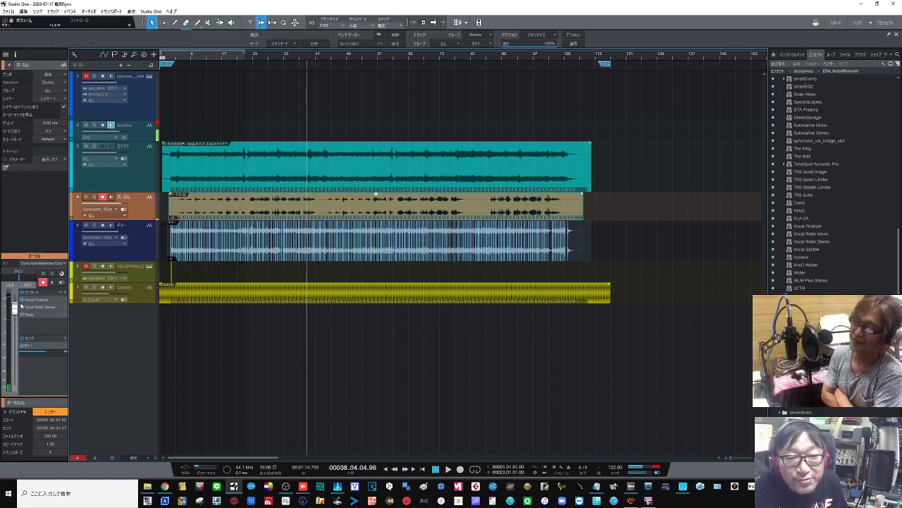
Open the ボーカル track's Vocal Rider Stereo and Vocal Finalizer plug-ins and arrange their windows side by side
{"action": "left_click", "coordinate": [33, 308]}
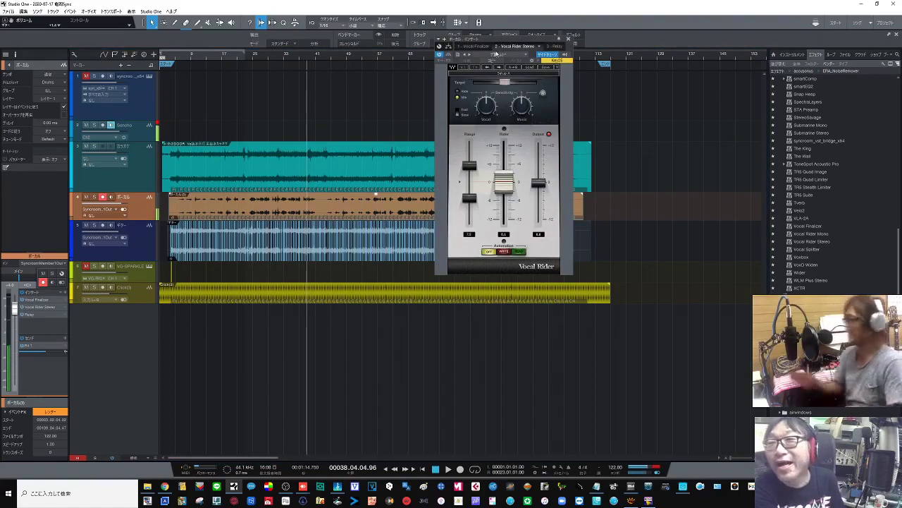
{"action": "left_click_drag", "start_coordinate": [523, 47], "coordinate": [706, 111]}
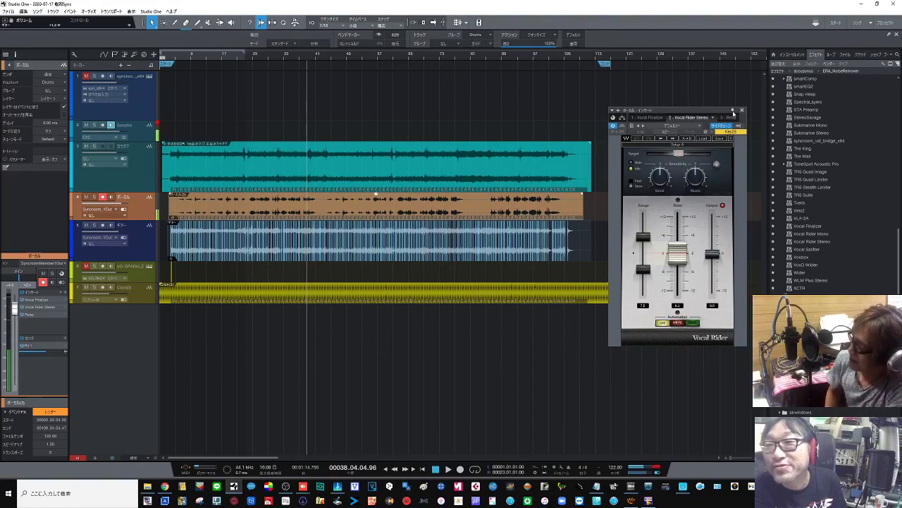
{"action": "left_click", "coordinate": [39, 301]}
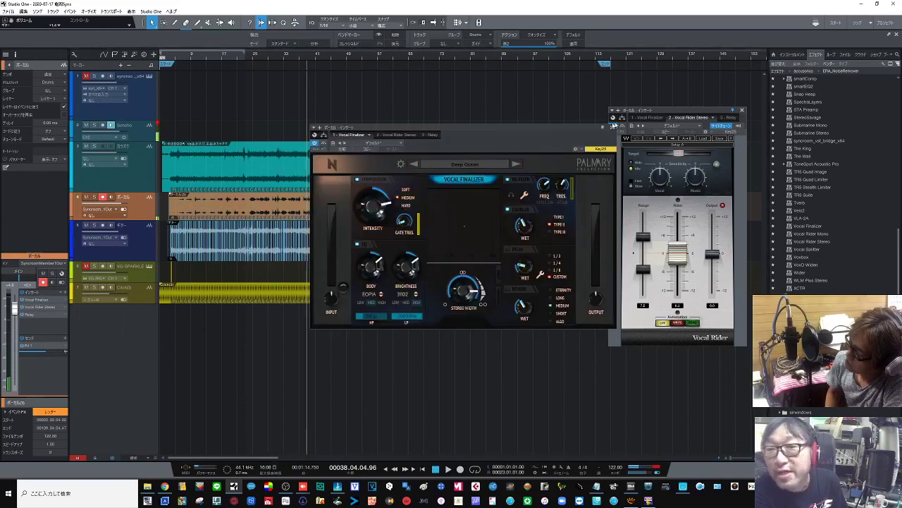
{"action": "left_click_drag", "start_coordinate": [528, 130], "coordinate": [477, 121]}
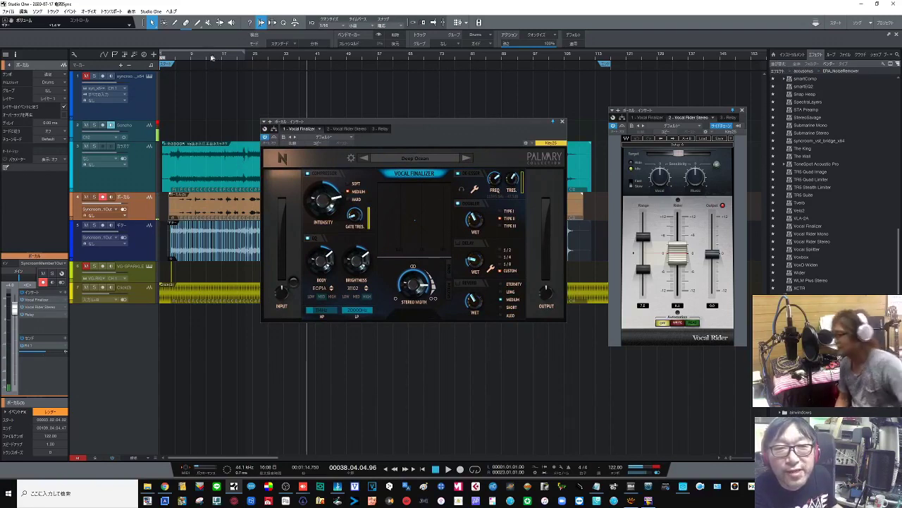
Play the song from about bar 13, solo the ボーカル track to hear its effects, and close Vocal Finalizer
{"action": "left_click", "coordinate": [209, 58]}
{"action": "key", "text": "space"}
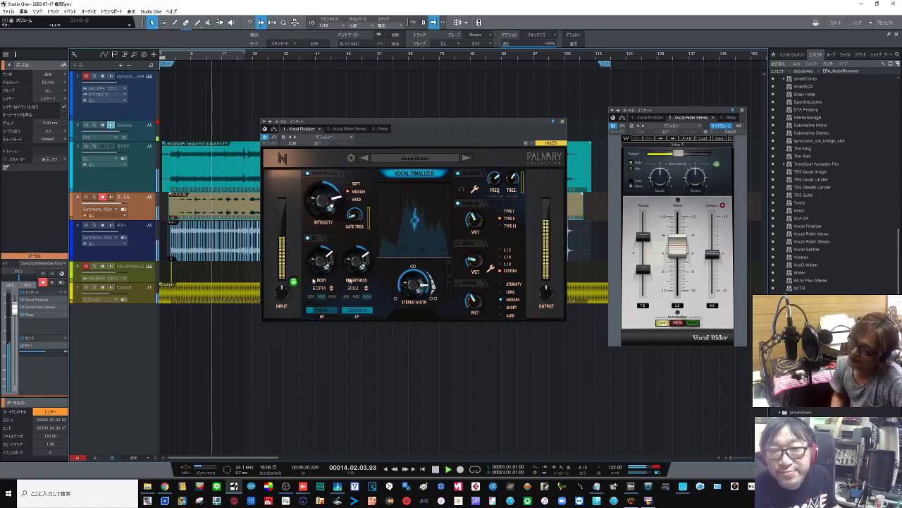
{"action": "left_click", "coordinate": [95, 198]}
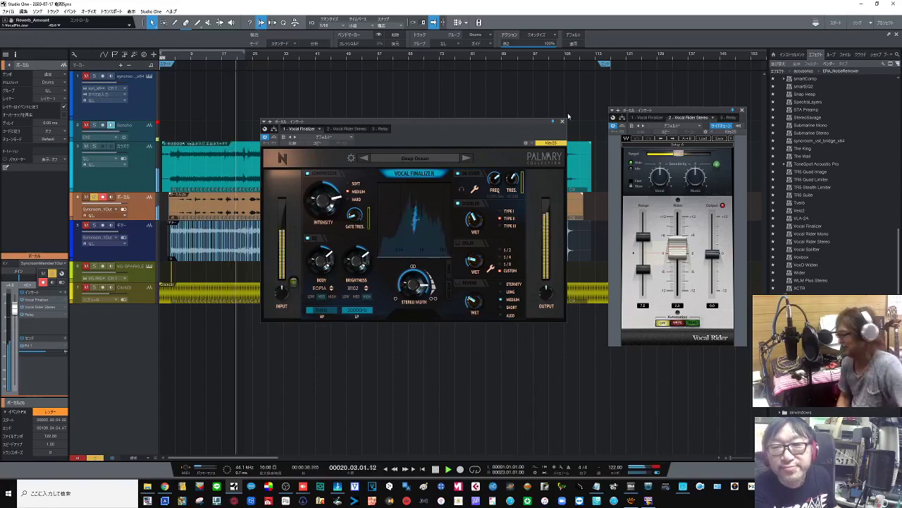
{"action": "left_click", "coordinate": [562, 122]}
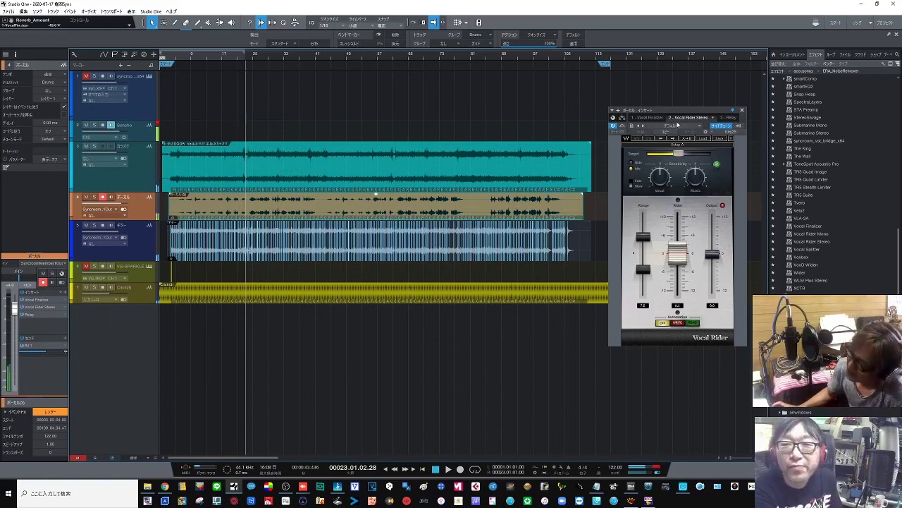
While playing from about bar 15, raise Vocal Rider's upper and lower range limits and its Music sensitivity, and close the plug-in
{"action": "left_click_drag", "start_coordinate": [687, 113], "coordinate": [546, 111]}
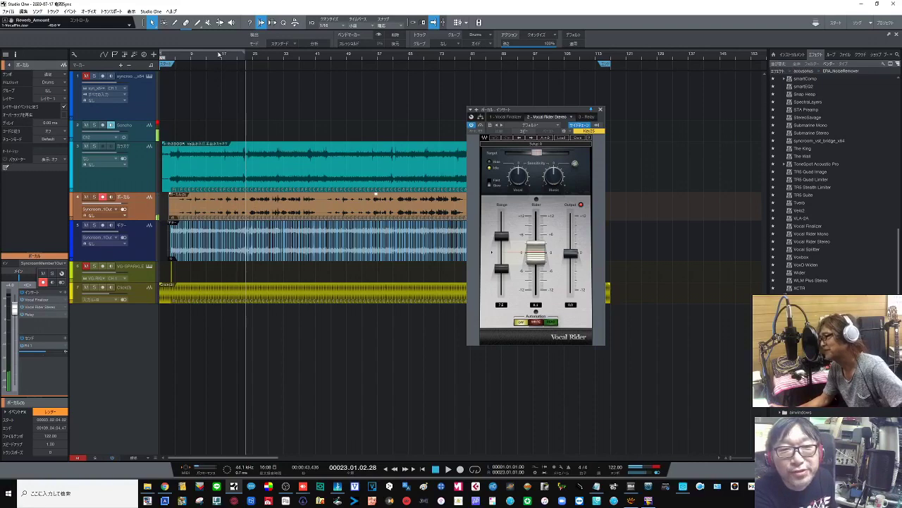
{"action": "left_click", "coordinate": [218, 56]}
{"action": "key", "text": "space"}
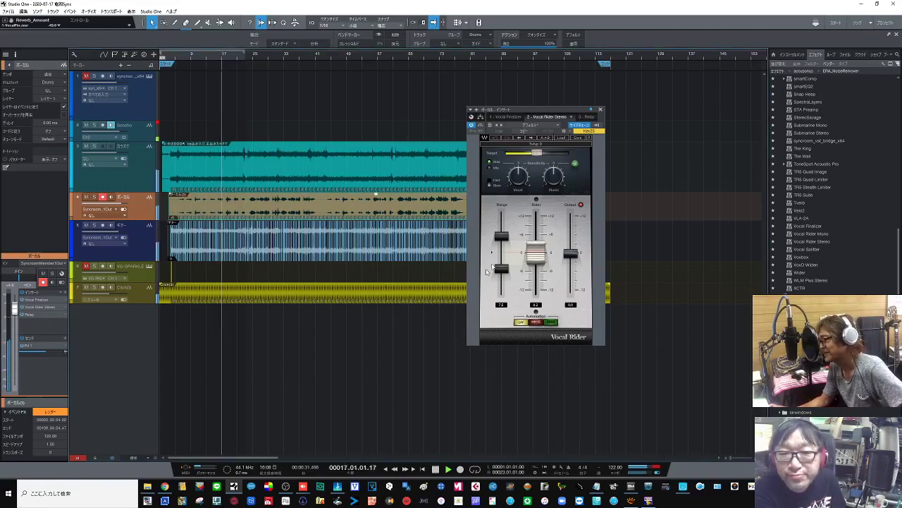
{"action": "left_click_drag", "start_coordinate": [502, 236], "coordinate": [502, 232]}
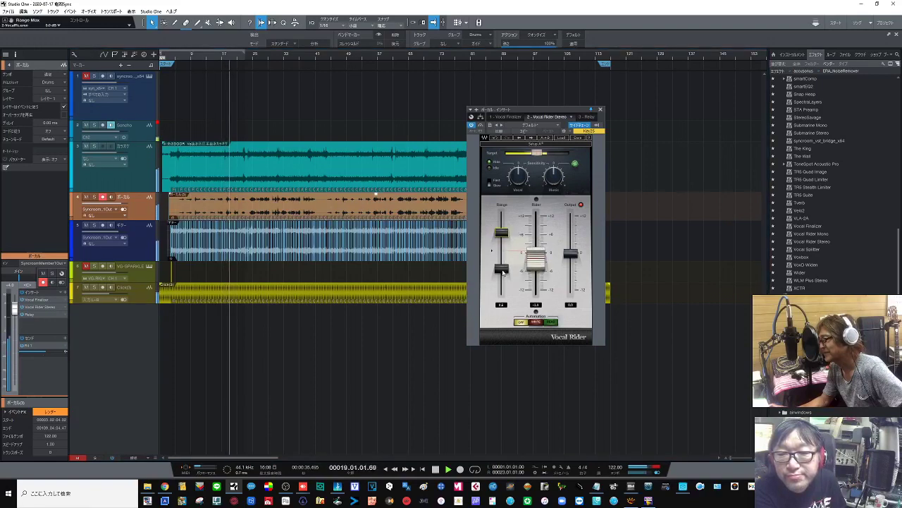
{"action": "left_click_drag", "start_coordinate": [502, 268], "coordinate": [502, 263]}
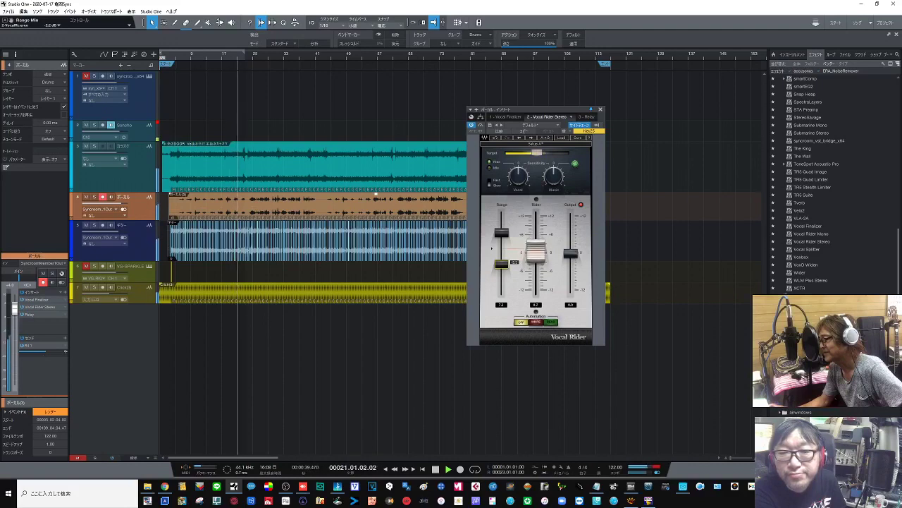
{"action": "left_click_drag", "start_coordinate": [555, 177], "coordinate": [555, 169]}
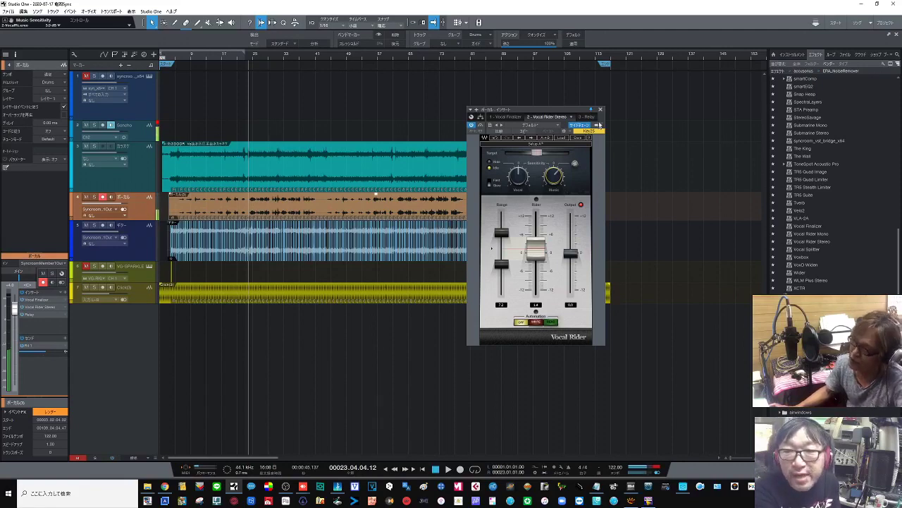
{"action": "left_click", "coordinate": [600, 110]}
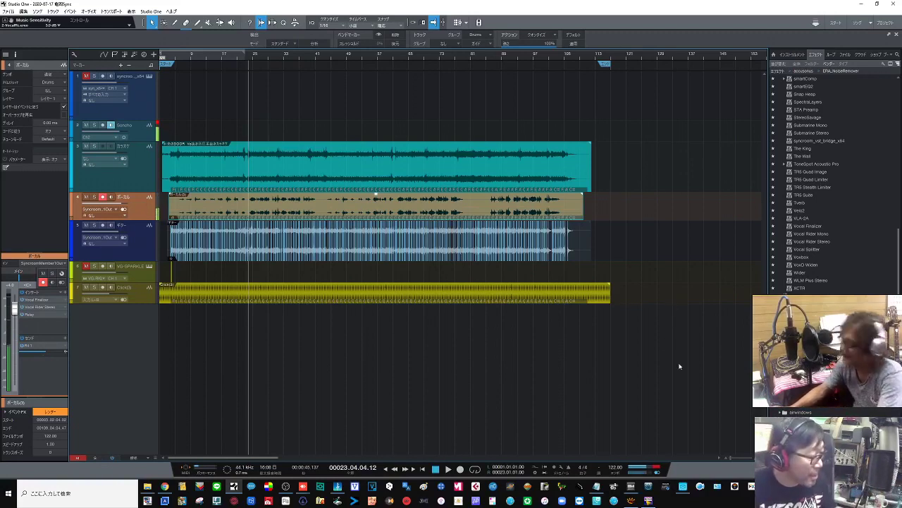
Open the mixer and, during playback, lower the ギター fader below -7.4 dB and the ボーカル fader to +0.2 dB
{"action": "key", "text": "F3"}
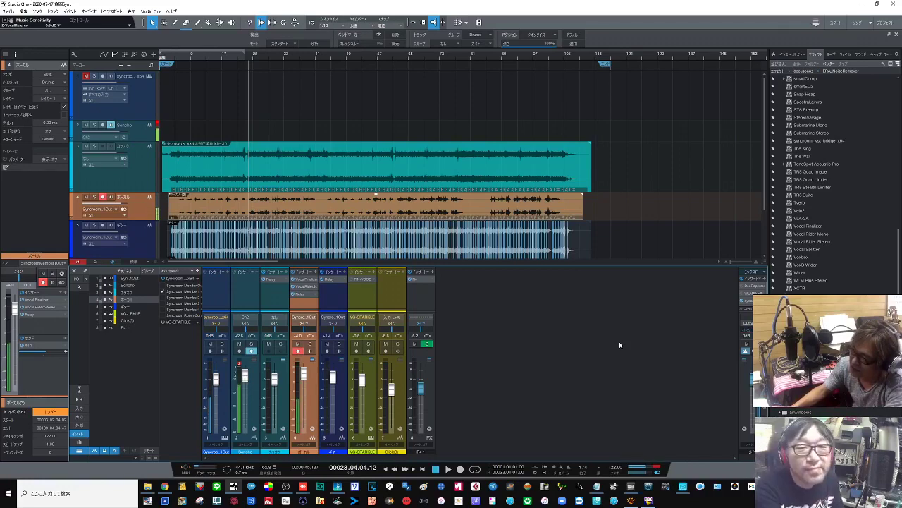
{"action": "left_click", "coordinate": [170, 56]}
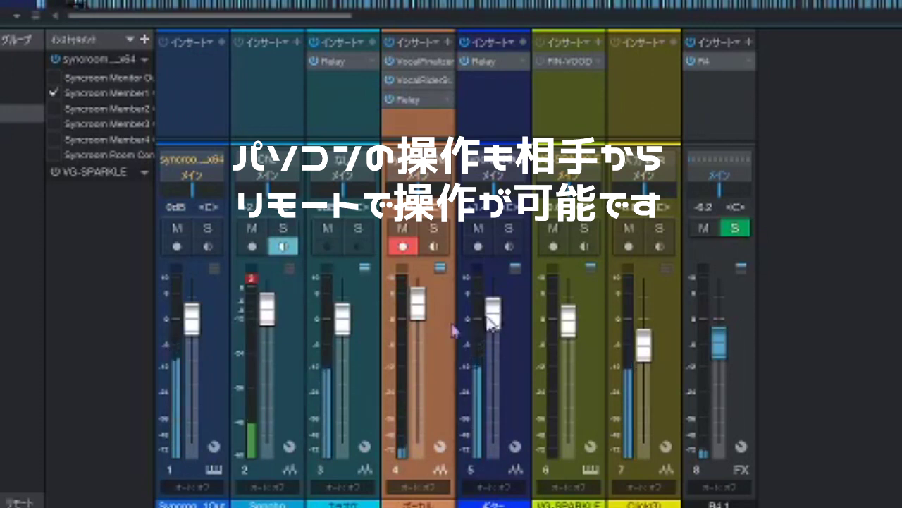
{"action": "left_click_drag", "start_coordinate": [498, 319], "coordinate": [499, 347]}
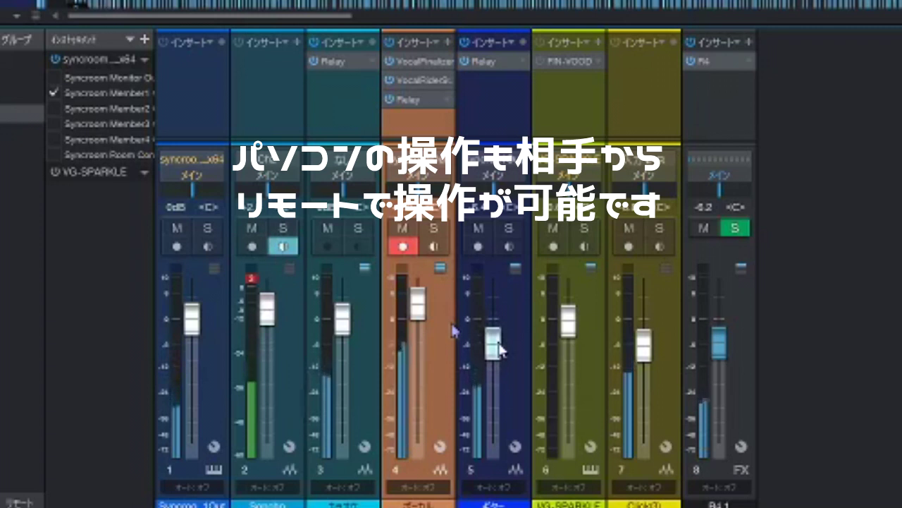
{"action": "left_click_drag", "start_coordinate": [502, 351], "coordinate": [503, 355]}
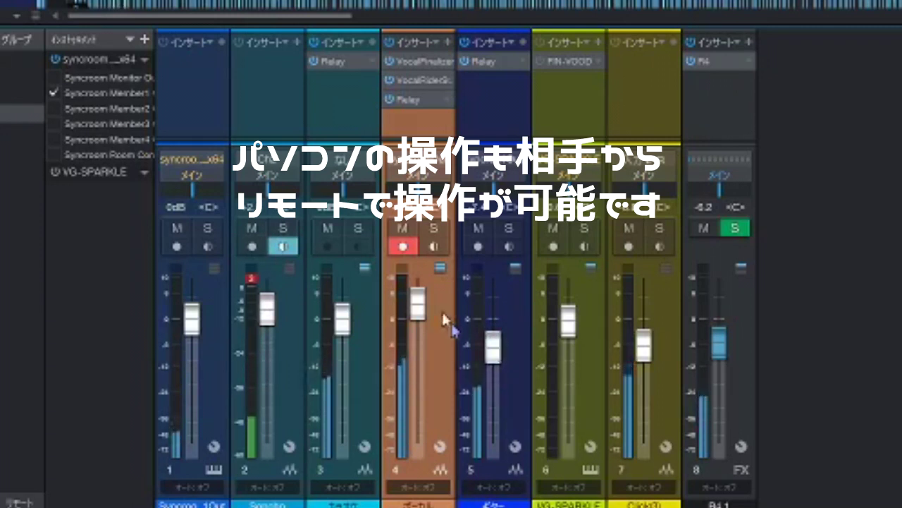
{"action": "left_click_drag", "start_coordinate": [420, 310], "coordinate": [421, 323]}
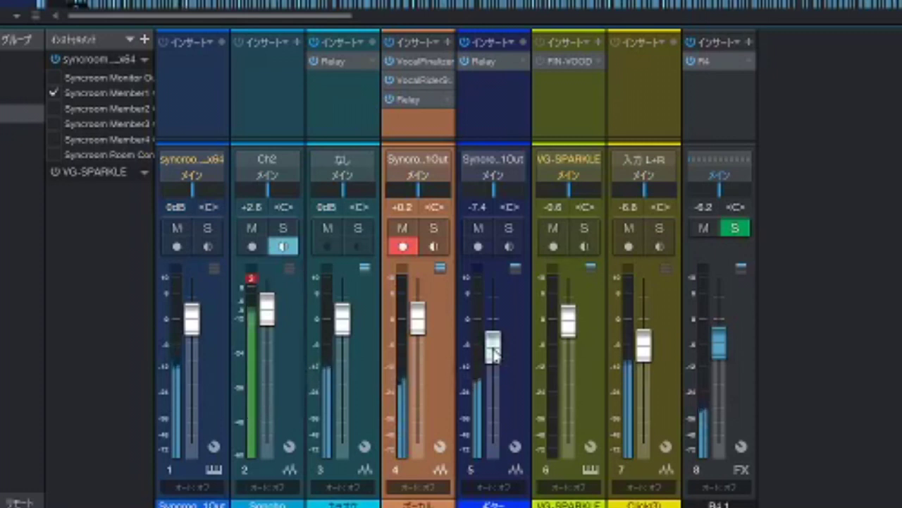
{"action": "left_click_drag", "start_coordinate": [494, 356], "coordinate": [497, 360]}
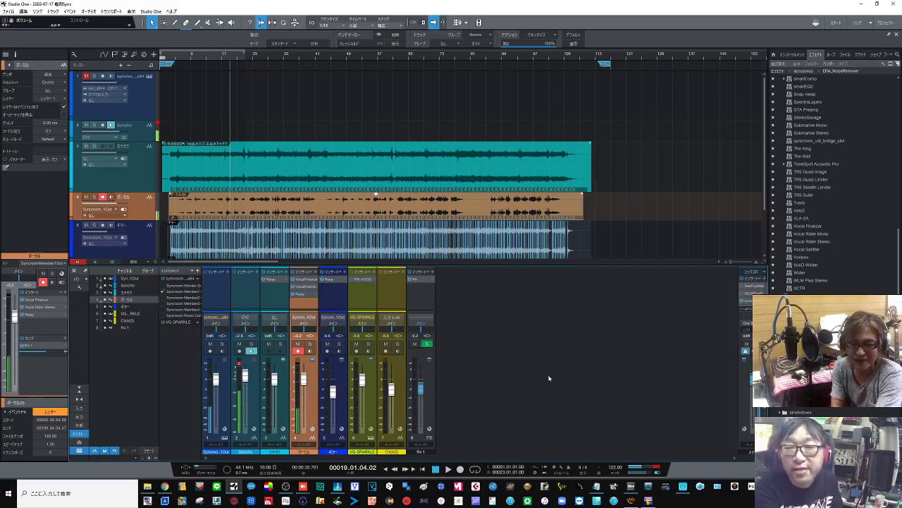
Open the main output's DeePopMax and WLM Plus Stereo plug-ins and arrange their windows side by side
{"action": "left_click", "coordinate": [756, 287]}
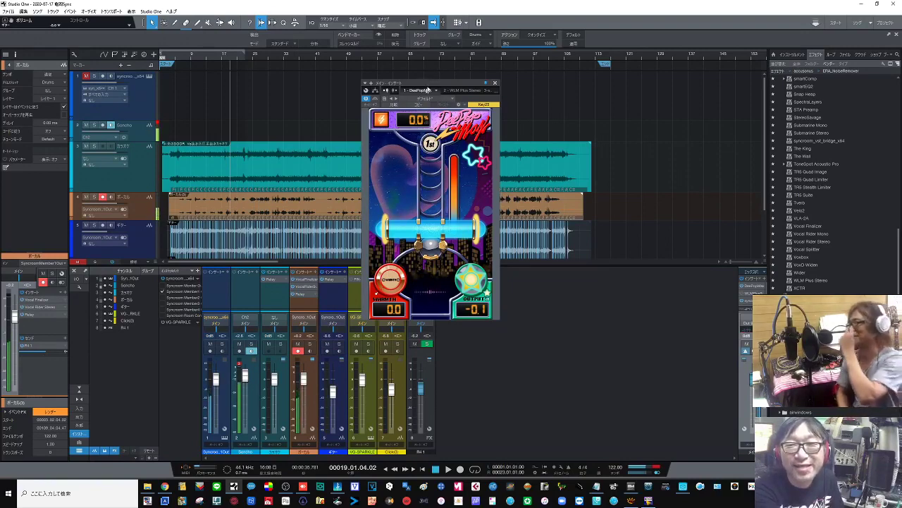
{"action": "left_click_drag", "start_coordinate": [420, 99], "coordinate": [326, 109]}
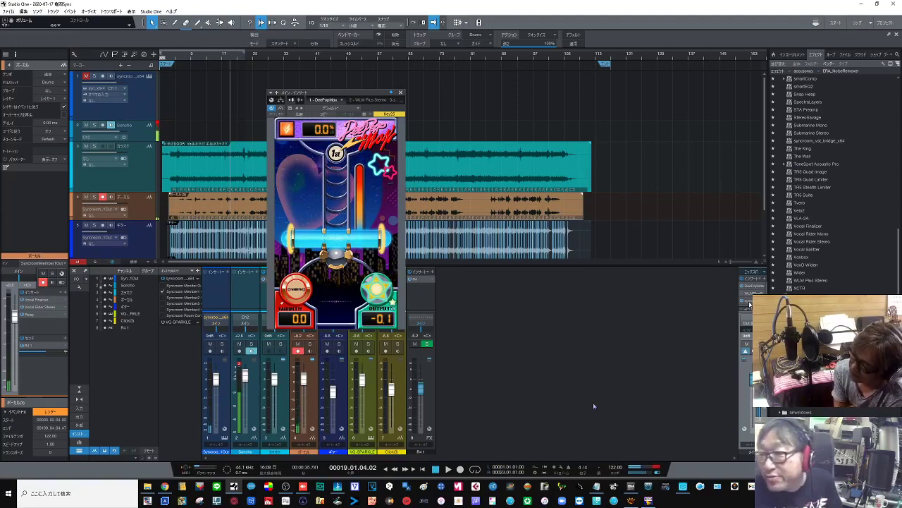
{"action": "double_click", "coordinate": [752, 293]}
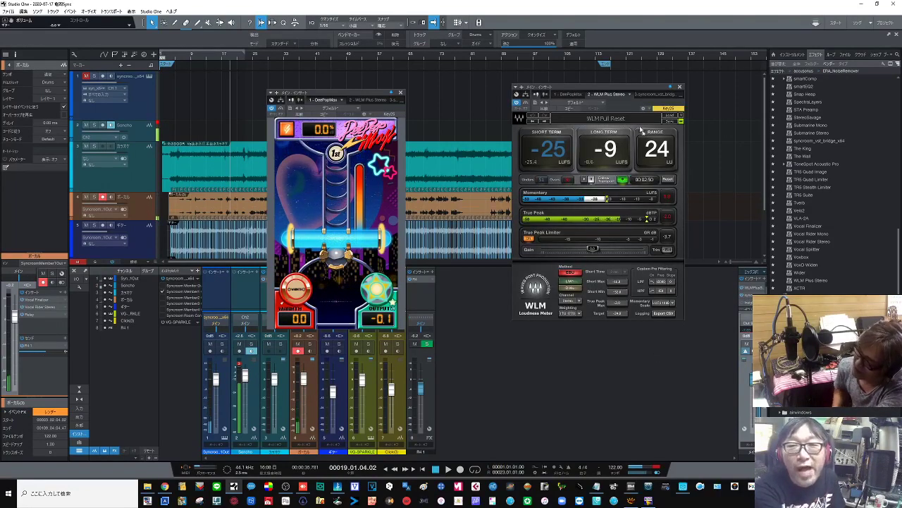
{"action": "left_click_drag", "start_coordinate": [606, 92], "coordinate": [585, 106]}
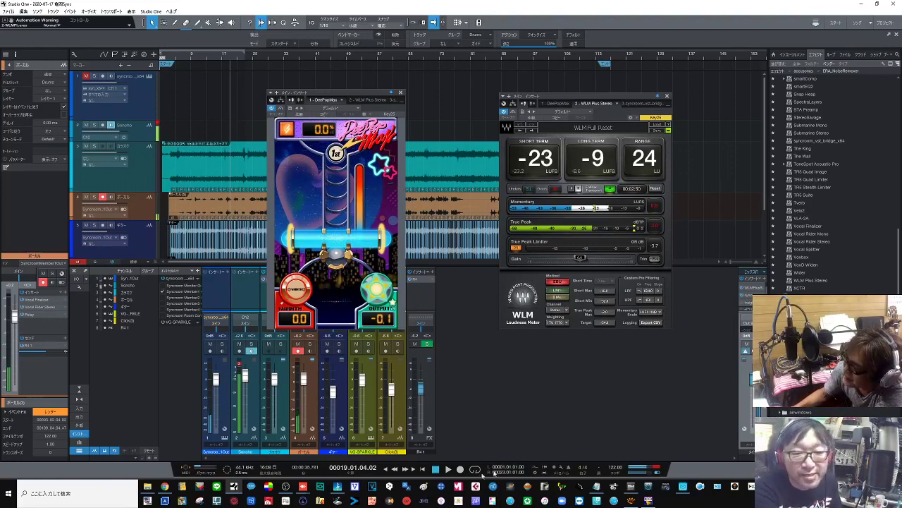
Play the song from about bar 19 and raise the DeePopMax level to 14.2%
{"action": "key", "text": "space"}
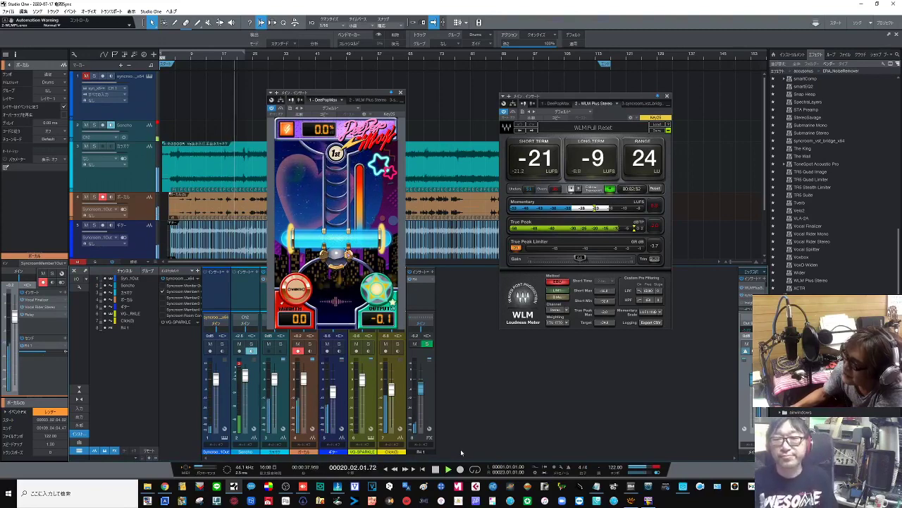
{"action": "left_click_drag", "start_coordinate": [343, 245], "coordinate": [344, 225]}
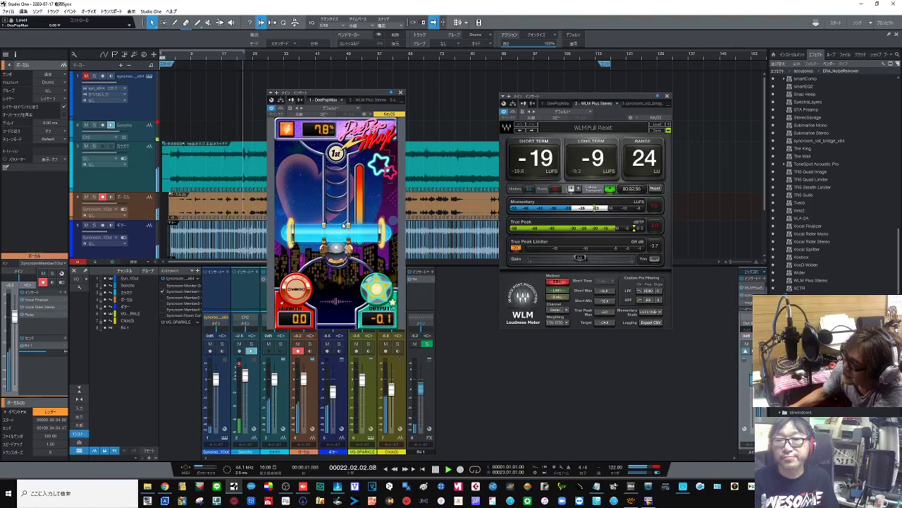
{"action": "left_click_drag", "start_coordinate": [344, 226], "coordinate": [331, 215]}
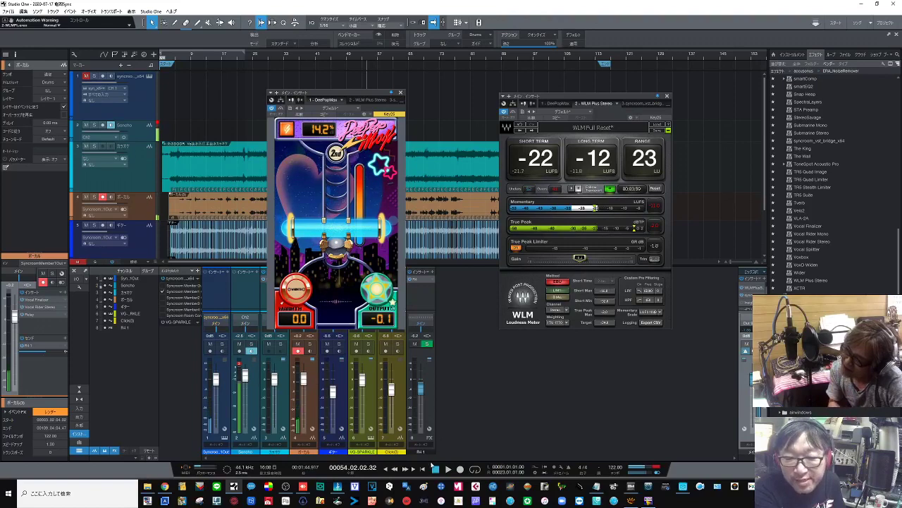
Play the song from the beginning, reset the WLM loudness measurement, and mute the Click(3) track
{"action": "left_click", "coordinate": [423, 471]}
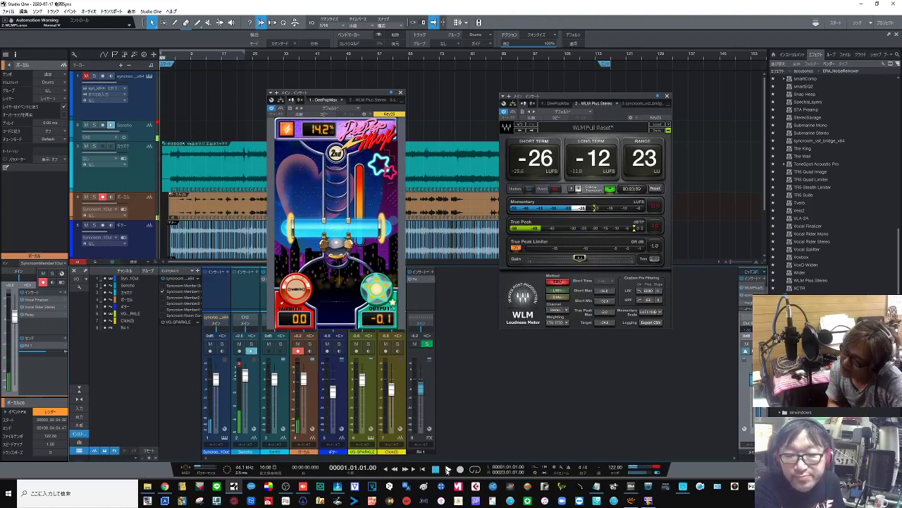
{"action": "left_click", "coordinate": [447, 469]}
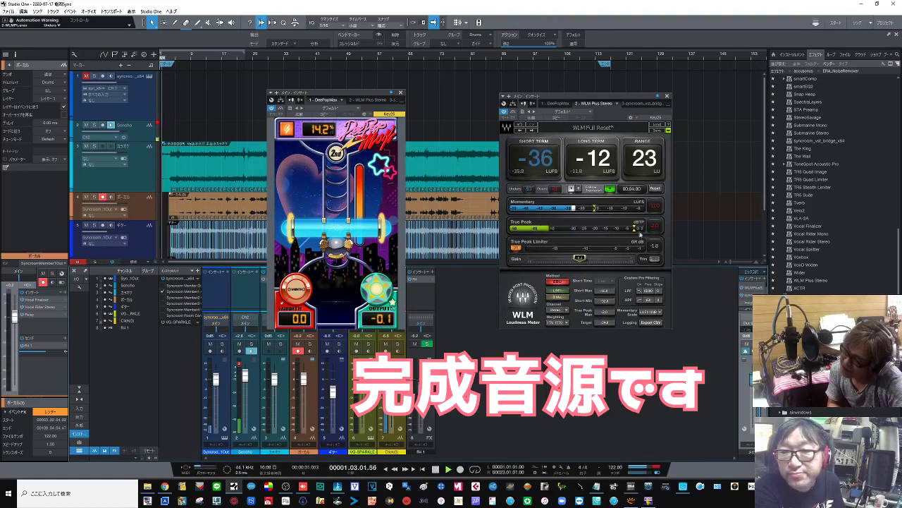
{"action": "left_click", "coordinate": [656, 189]}
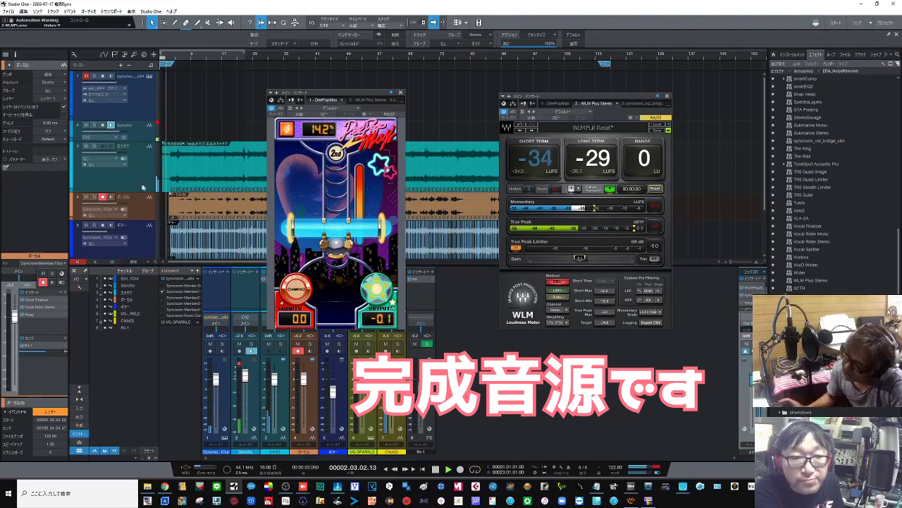
{"action": "scroll", "coordinate": [132, 222], "scroll_direction": "down", "scroll_amount": 1}
{"action": "scroll", "coordinate": [133, 223], "scroll_direction": "down", "scroll_amount": 2}
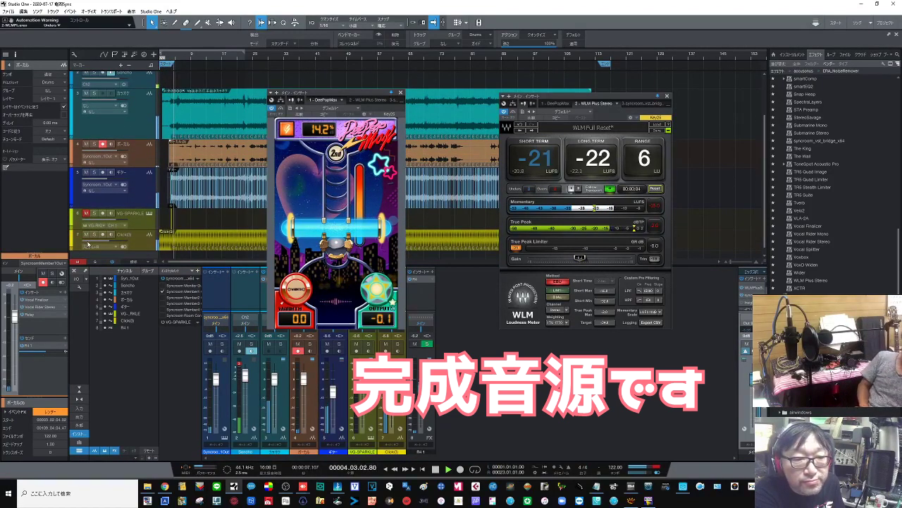
{"action": "left_click", "coordinate": [86, 235]}
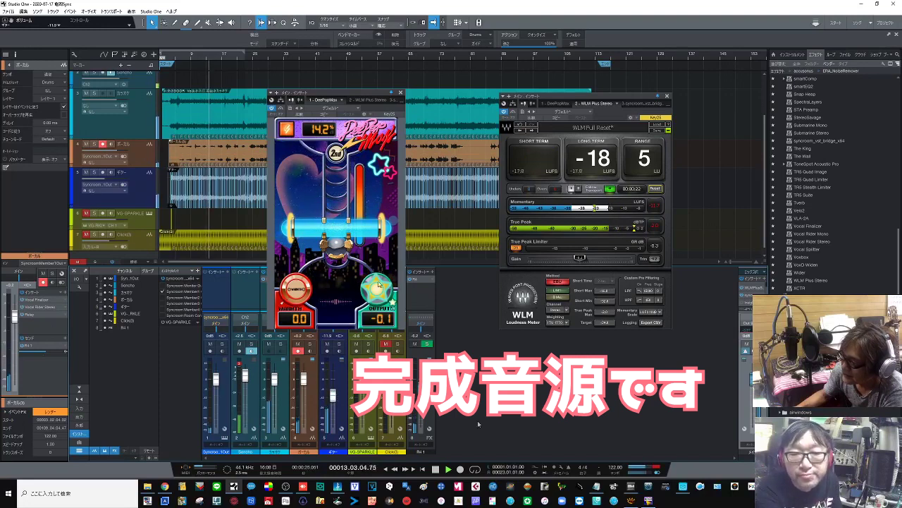
Raise the DeePopMax level to 25.3% during playback, reset the WLM loudness measurement, and close both plug-ins
{"action": "left_click_drag", "start_coordinate": [355, 231], "coordinate": [360, 213]}
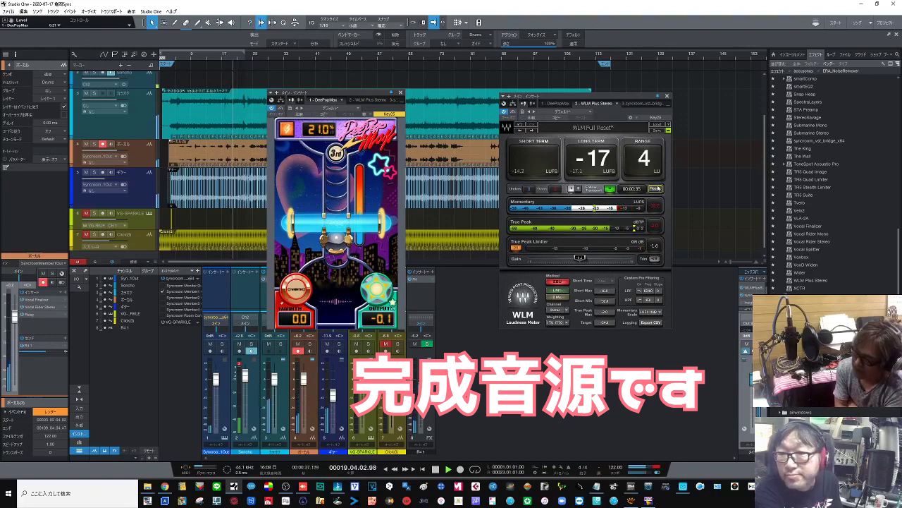
{"action": "left_click", "coordinate": [655, 188]}
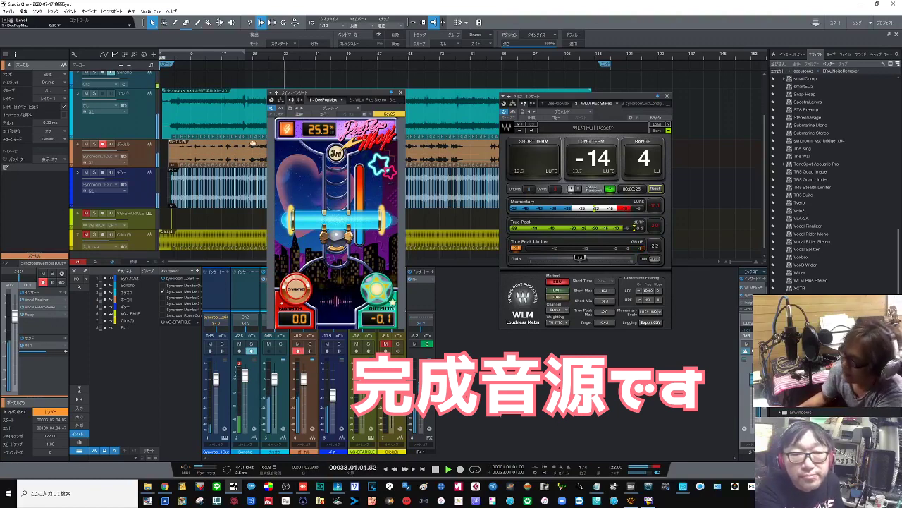
{"action": "left_click", "coordinate": [400, 93]}
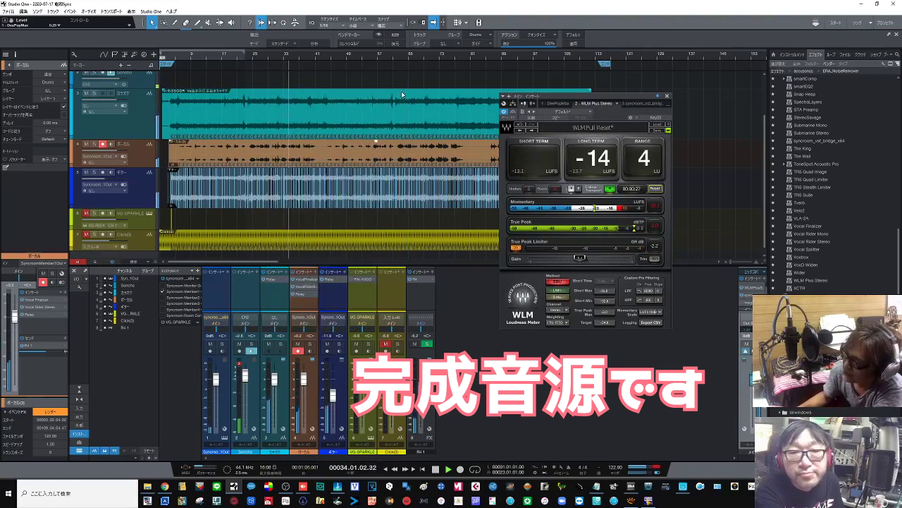
{"action": "left_click", "coordinate": [667, 96]}
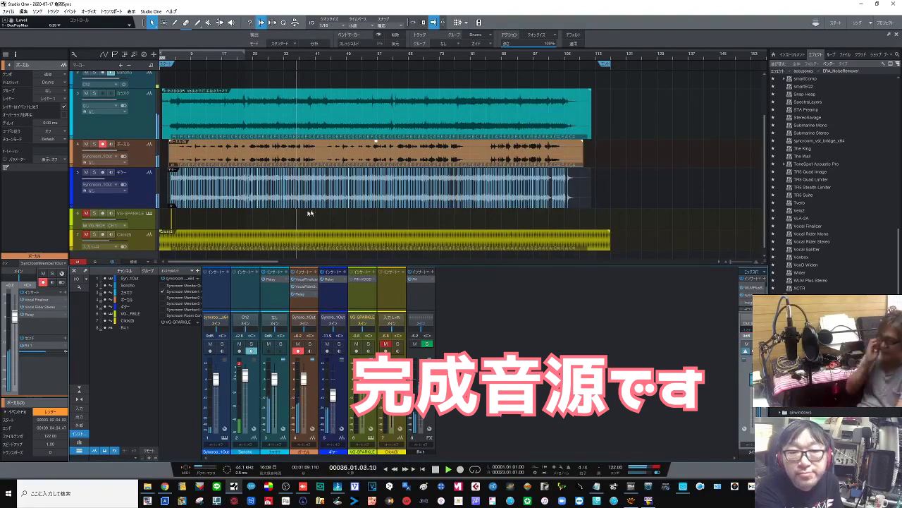
Open the ボーカル clip in the Melodyne editor, view its notes during playback, and close the editor
{"action": "left_click", "coordinate": [280, 157]}
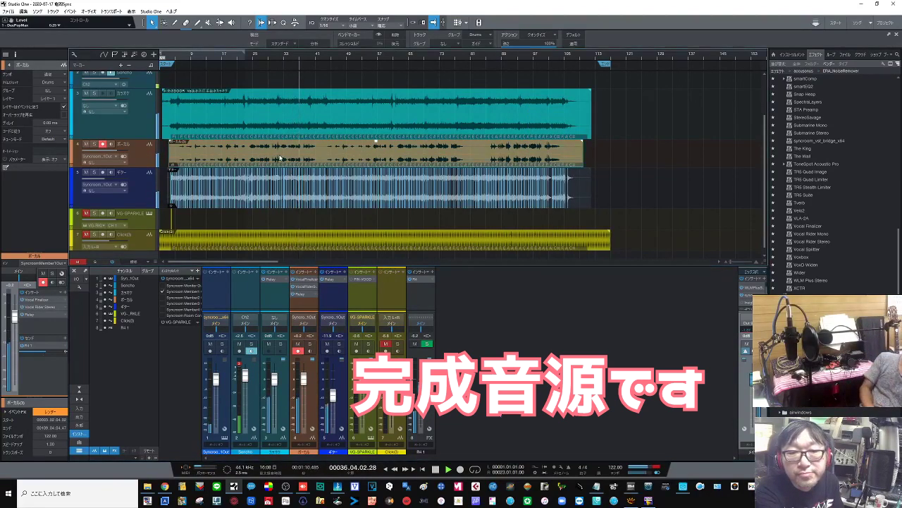
{"action": "double_click", "coordinate": [280, 157]}
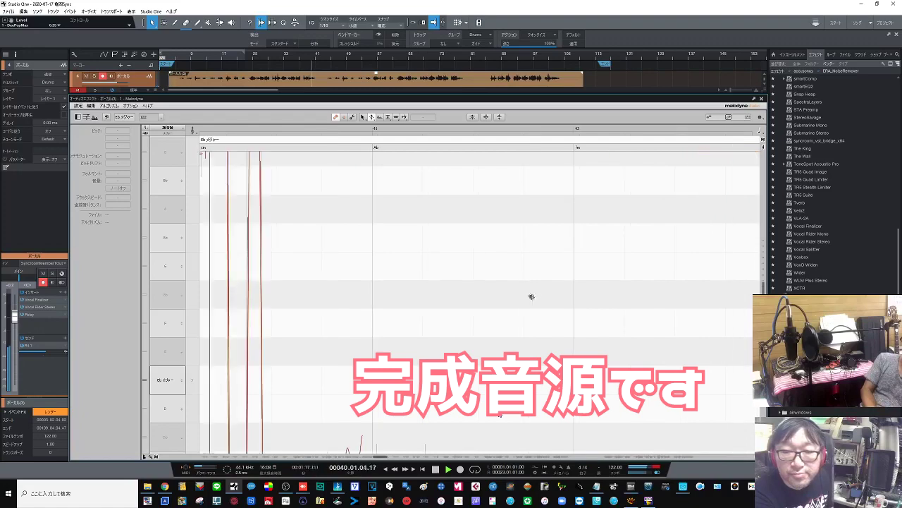
{"action": "left_click_drag", "start_coordinate": [412, 281], "coordinate": [375, 190]}
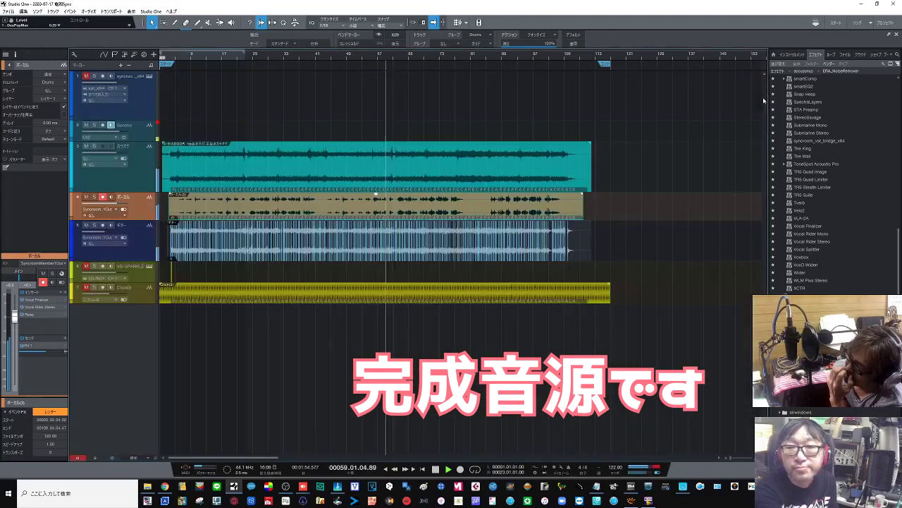
{"action": "left_click", "coordinate": [761, 98]}
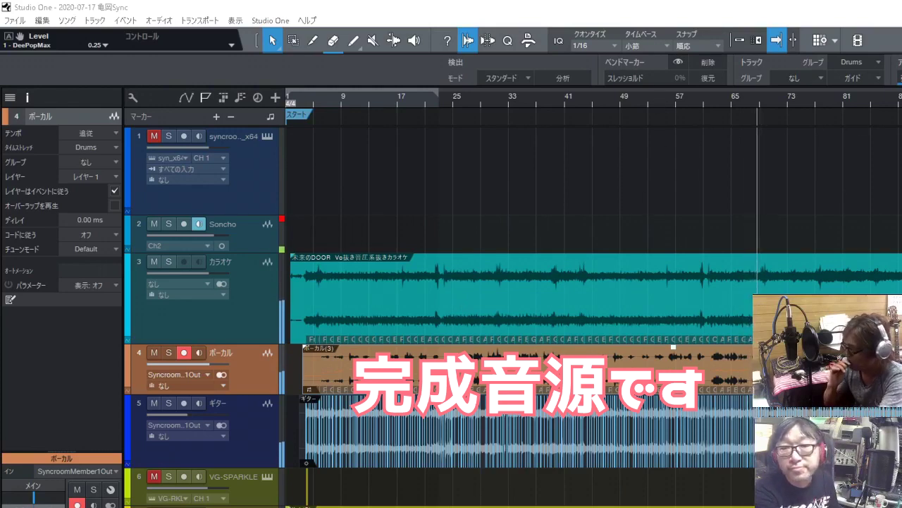
Select the カラオケ track, show the mixer while the song plays through, and stop playback at about bar 109
{"action": "key", "text": "Up"}
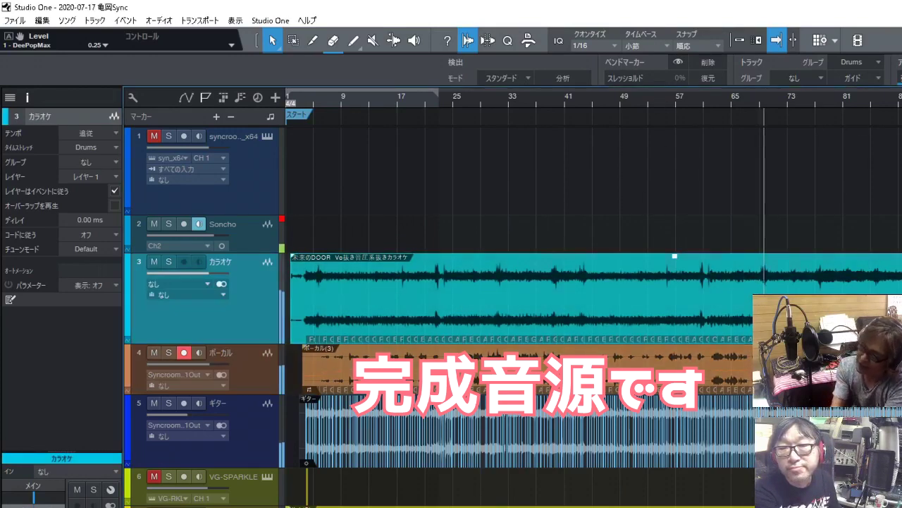
{"action": "key", "text": "F3"}
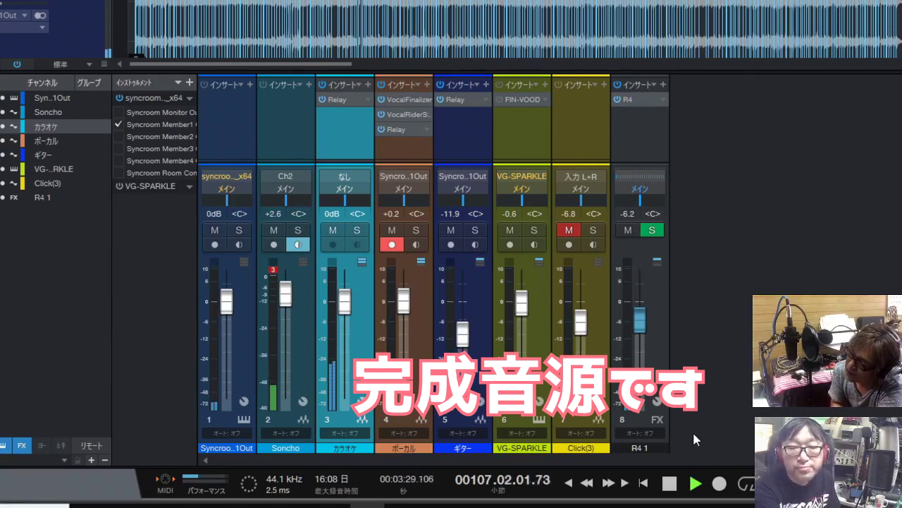
{"action": "left_click", "coordinate": [671, 483]}
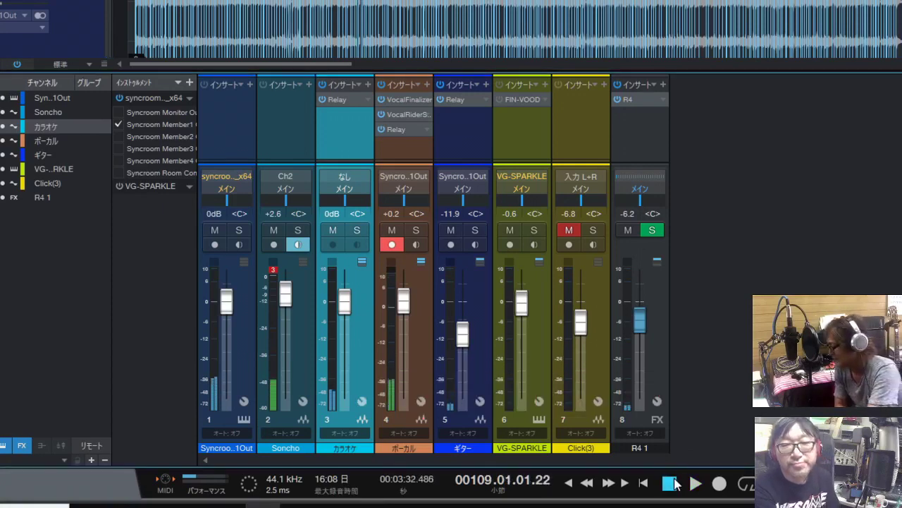